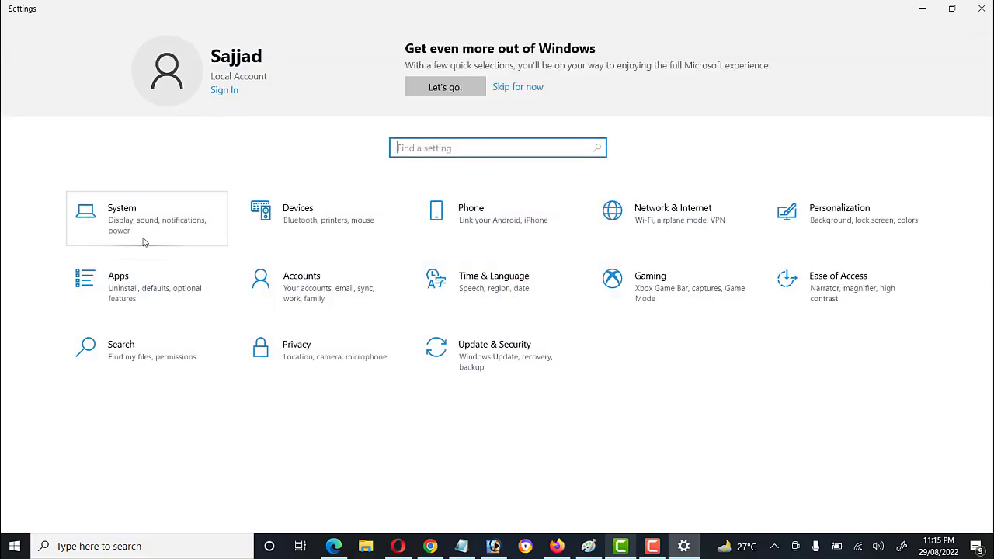
Open System > Display and lower the built-in display brightness to 70
click(143, 236)
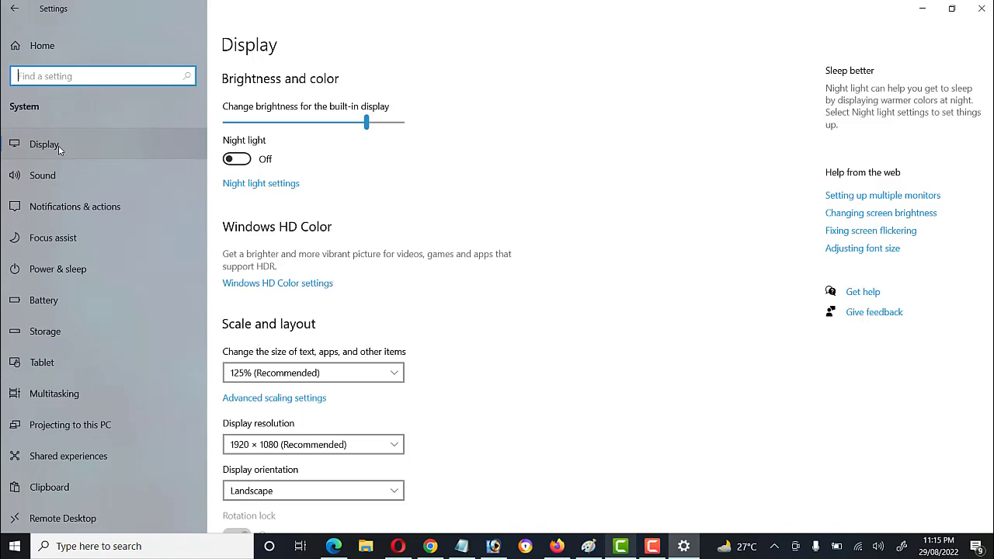
click(59, 149)
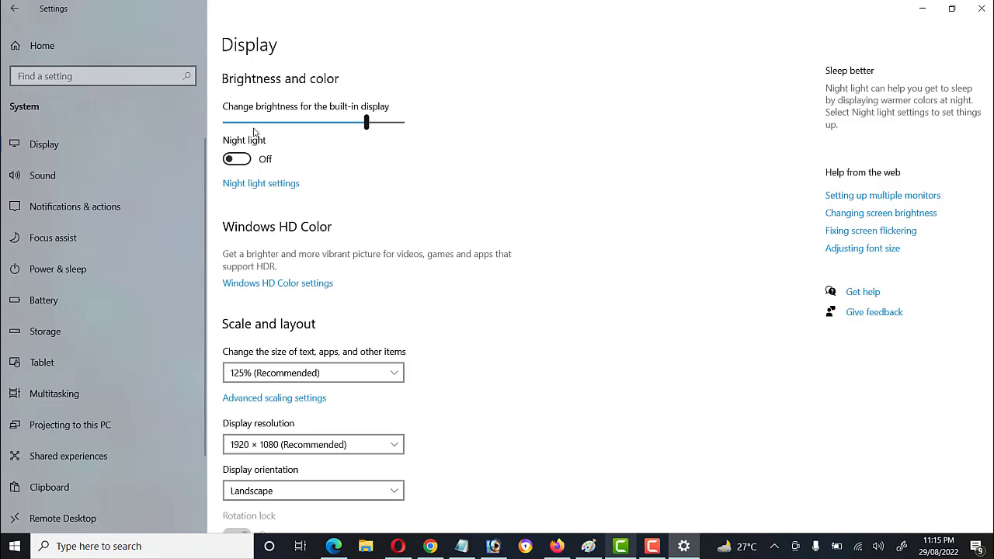
mouse_move(367, 129)
mouse_down()
mouse_move(347, 129)
mouse_move(386, 127)
mouse_move(253, 126)
mouse_move(388, 133)
mouse_move(349, 132)
mouse_up()
Minimize Camtasia, nudge the brightness slider again, and open Windows HD Color settings
click(627, 547)
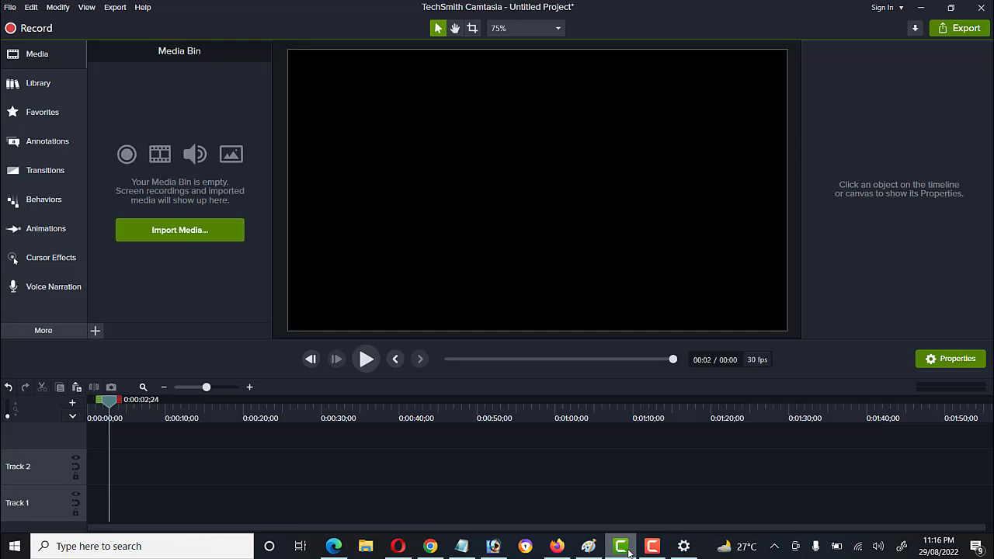
click(628, 547)
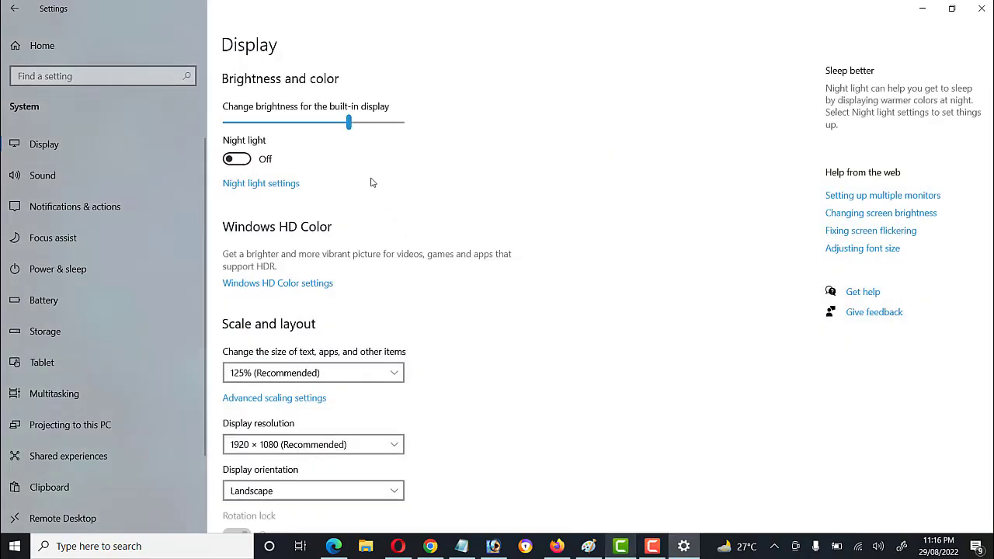
mouse_move(349, 126)
mouse_down()
mouse_move(368, 126)
mouse_move(327, 127)
mouse_move(355, 127)
mouse_move(345, 124)
mouse_up()
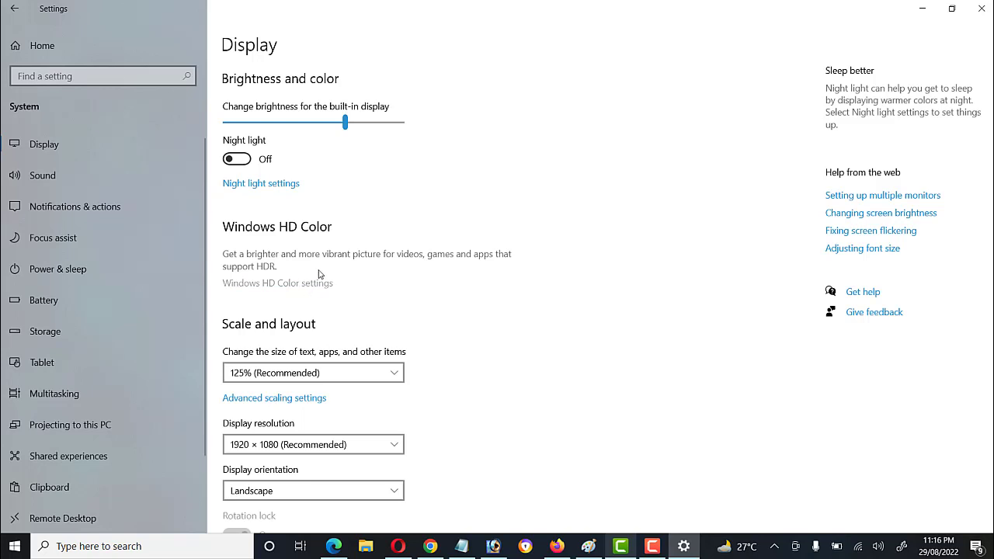
click(317, 284)
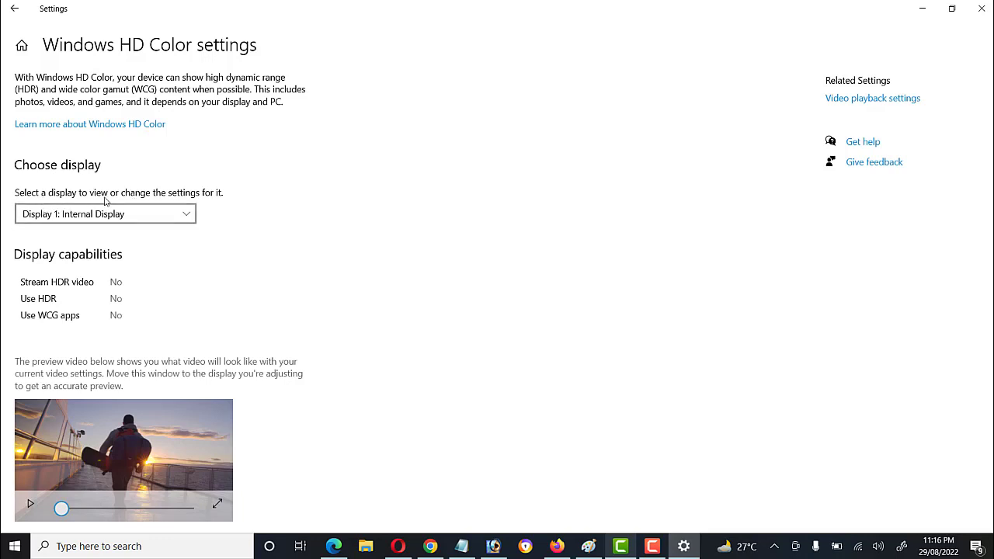
Keep Internal Display in the display dropdown, then play and pause the HDR preview clip
click(187, 216)
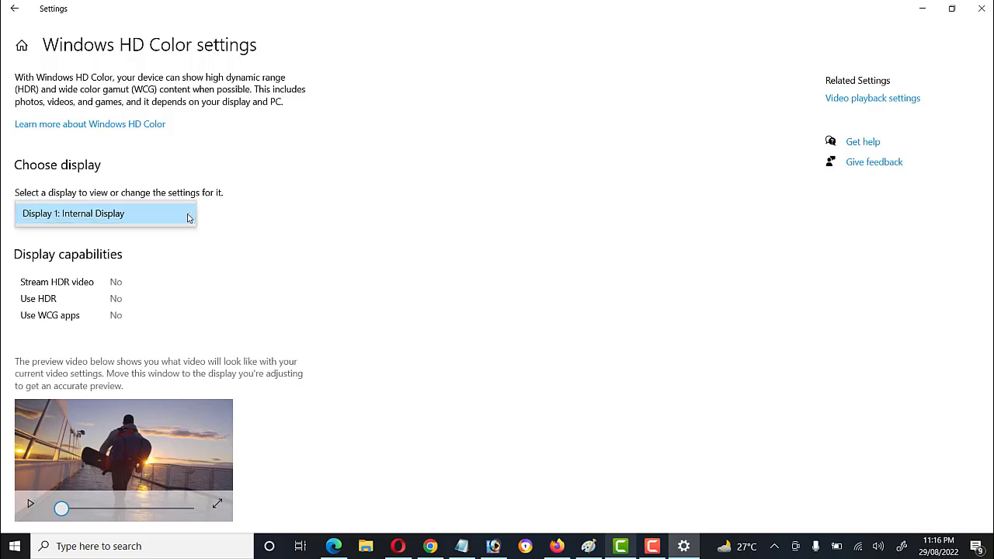
click(187, 215)
click(124, 221)
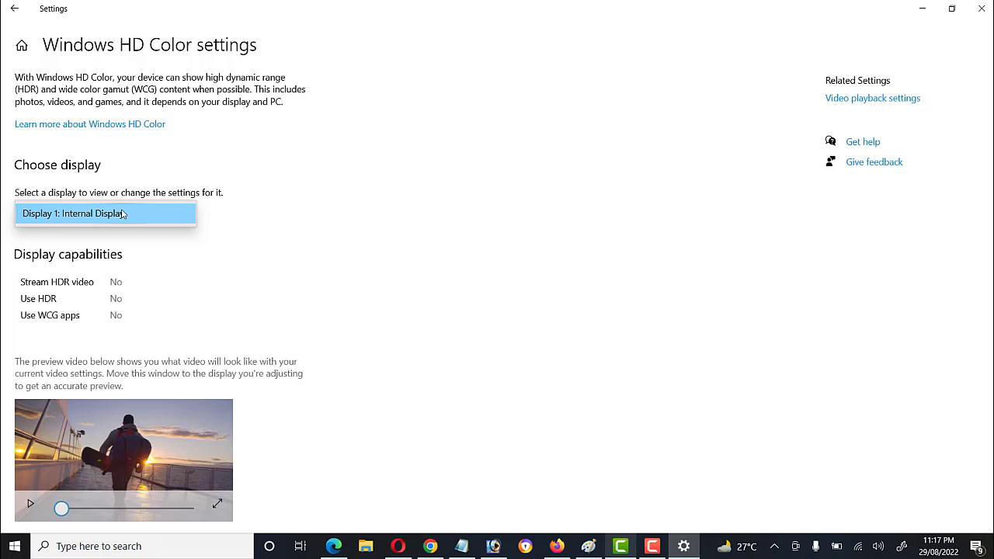
click(56, 515)
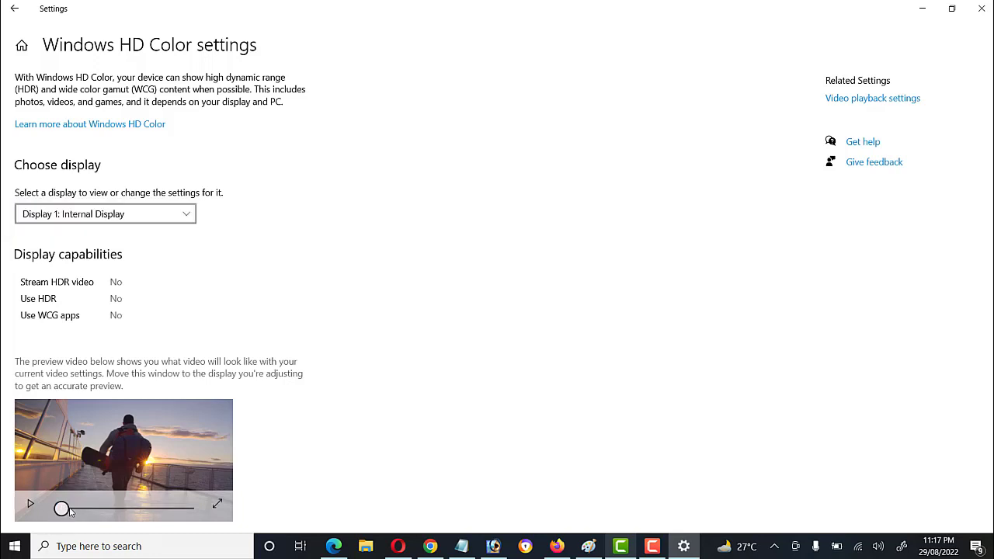
click(31, 506)
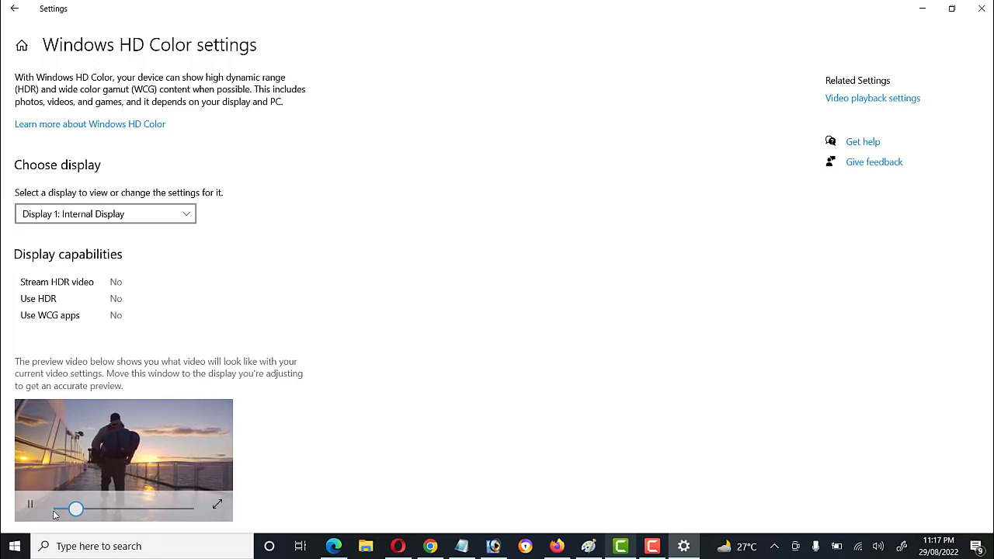
click(30, 505)
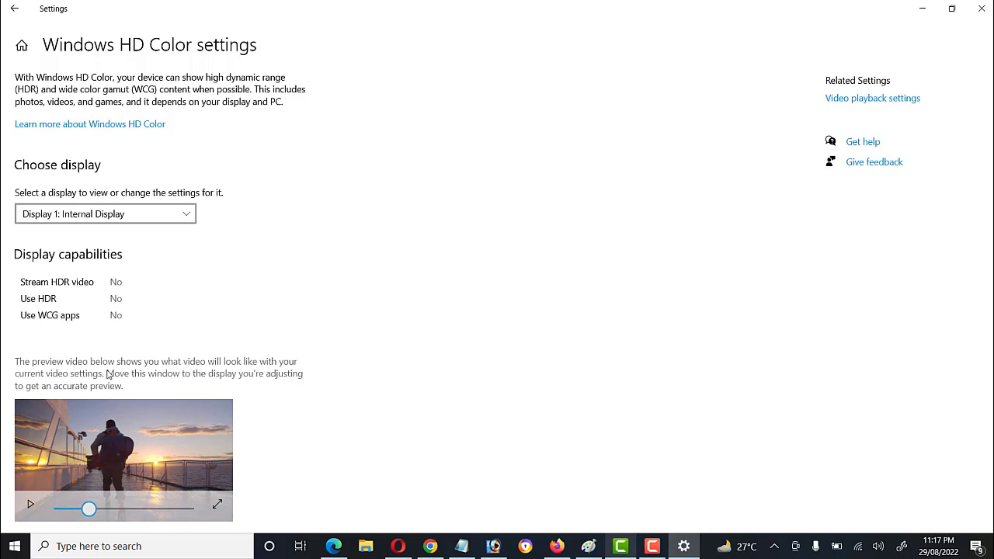
Back on Display, browse the scaling sizes but keep 125% (Recommended)
click(14, 10)
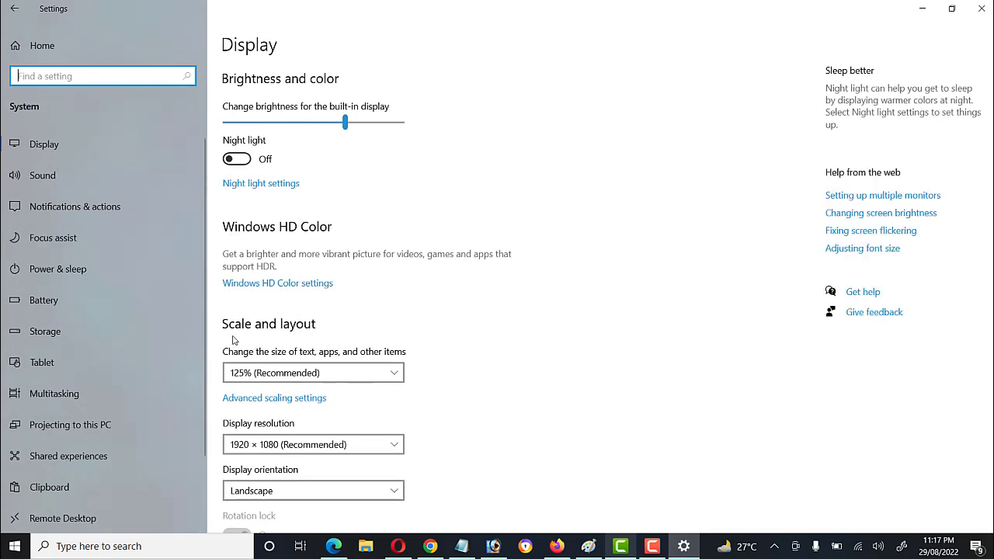
click(332, 373)
click(331, 373)
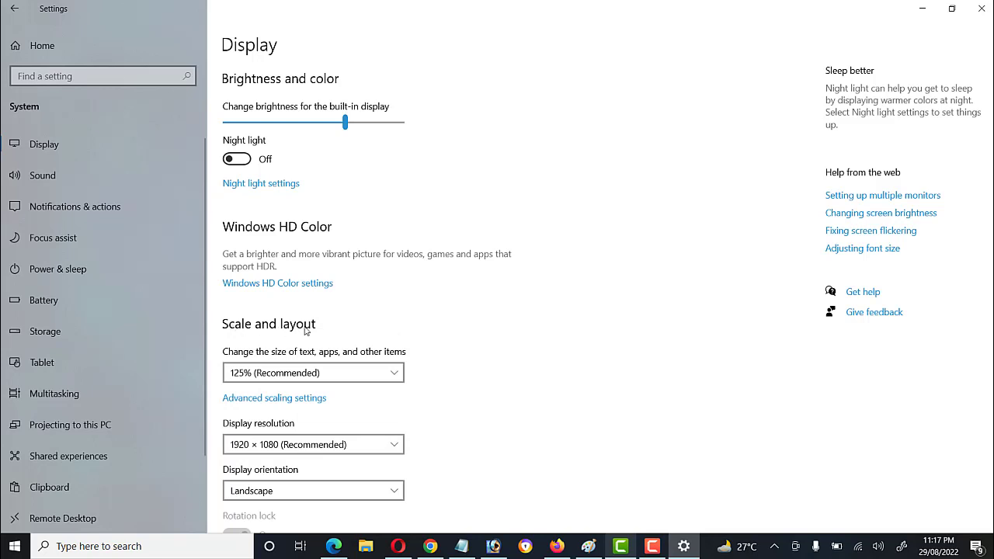
click(307, 378)
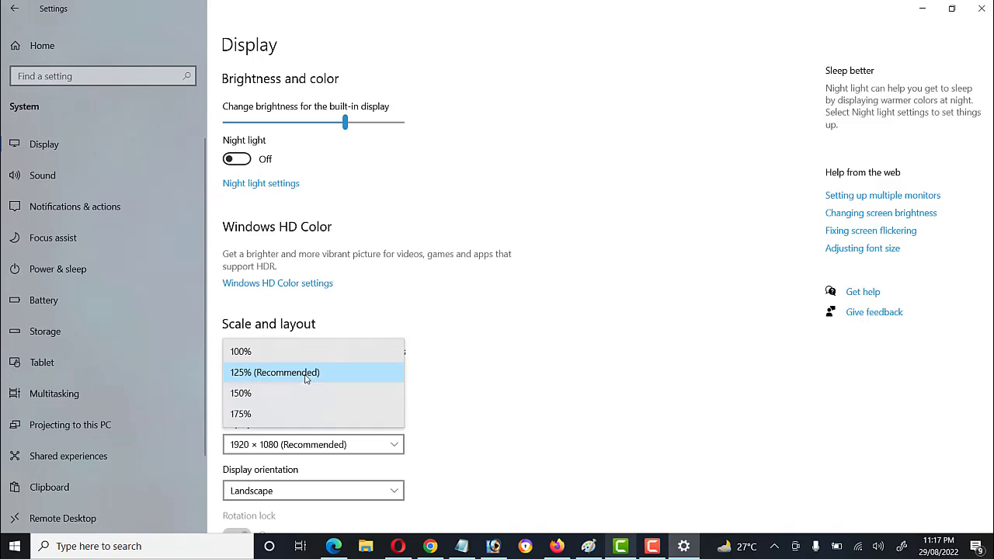
click(252, 330)
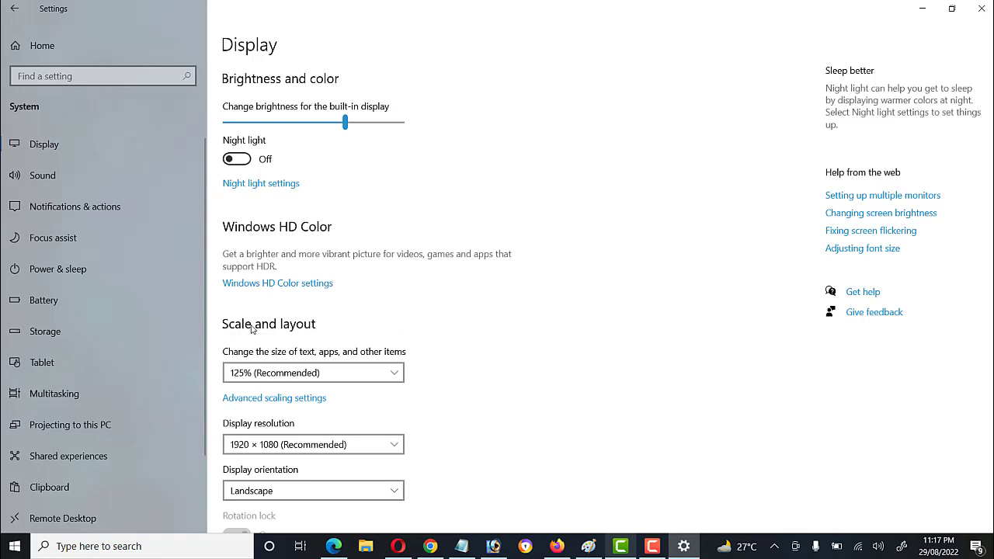
click(284, 378)
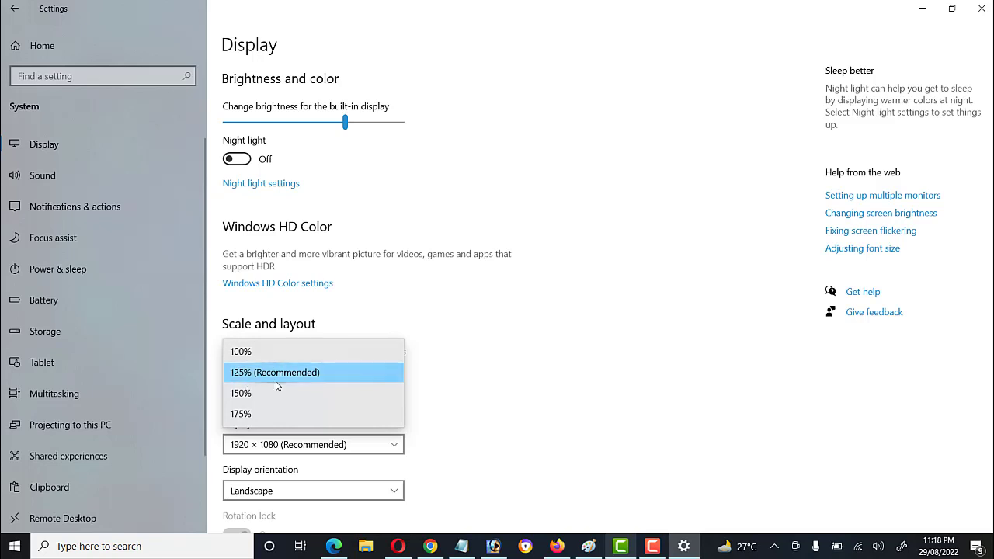
click(480, 355)
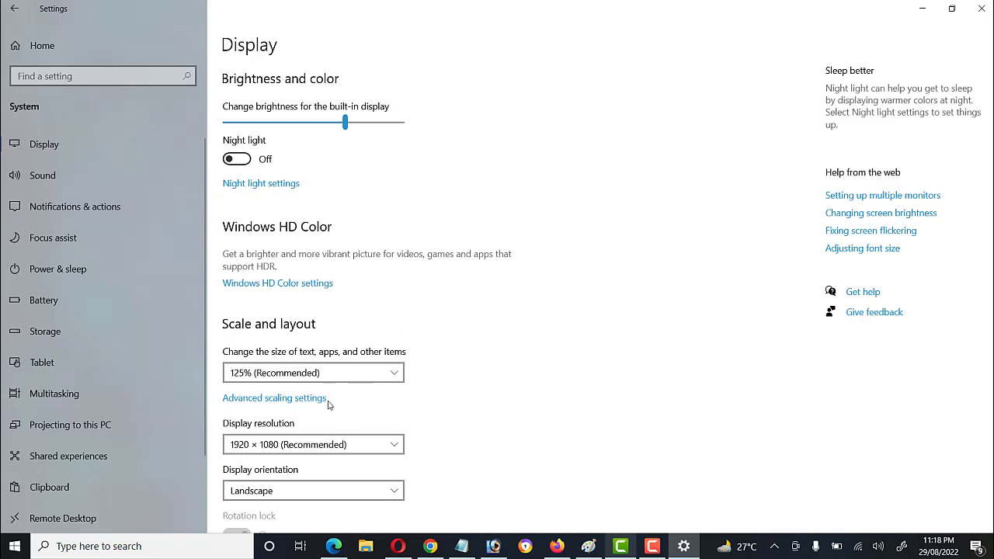
scroll(295, 403, down, 2)
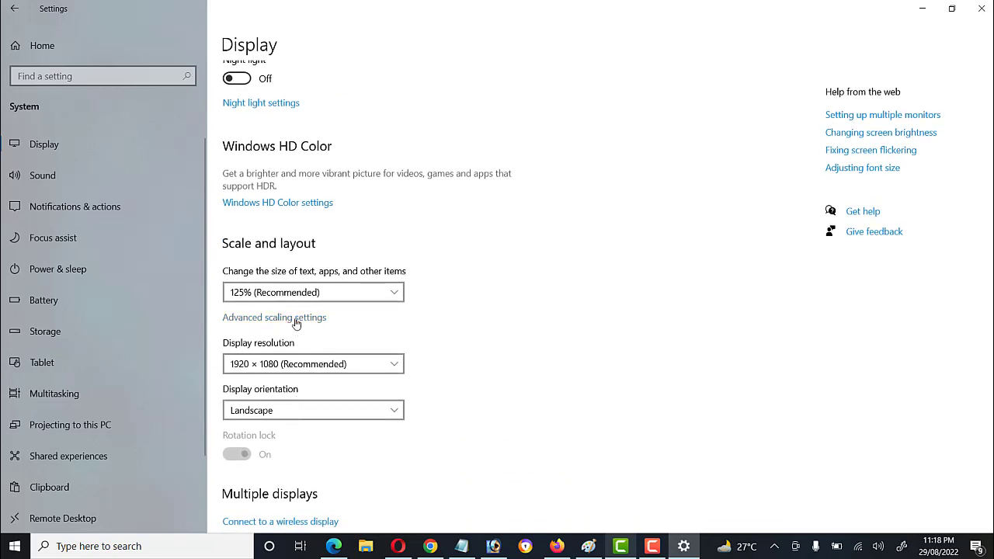
Open Advanced scaling settings from the Scale and layout section
click(296, 323)
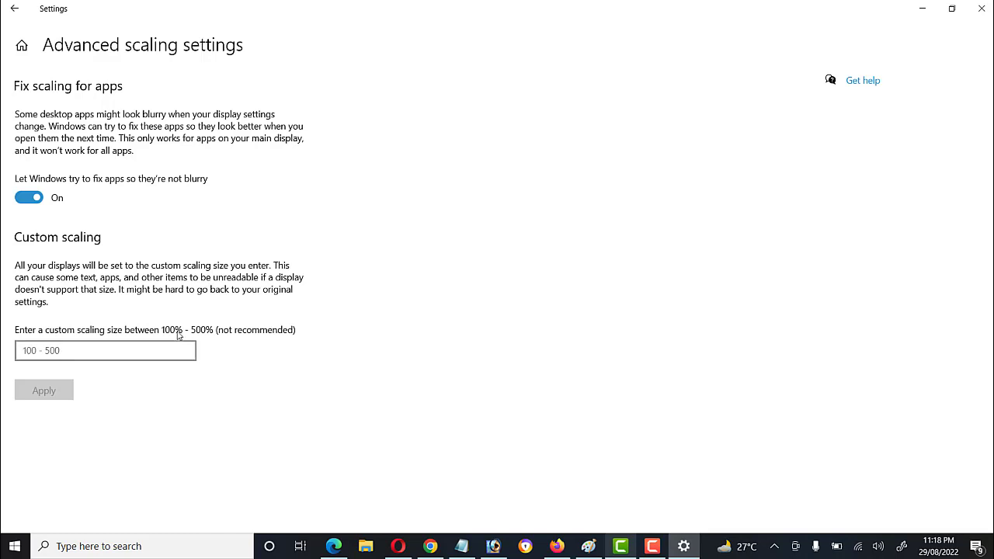
Back on Display, browse the resolution list, keeping 1920 × 1080 (Recommended)
click(13, 12)
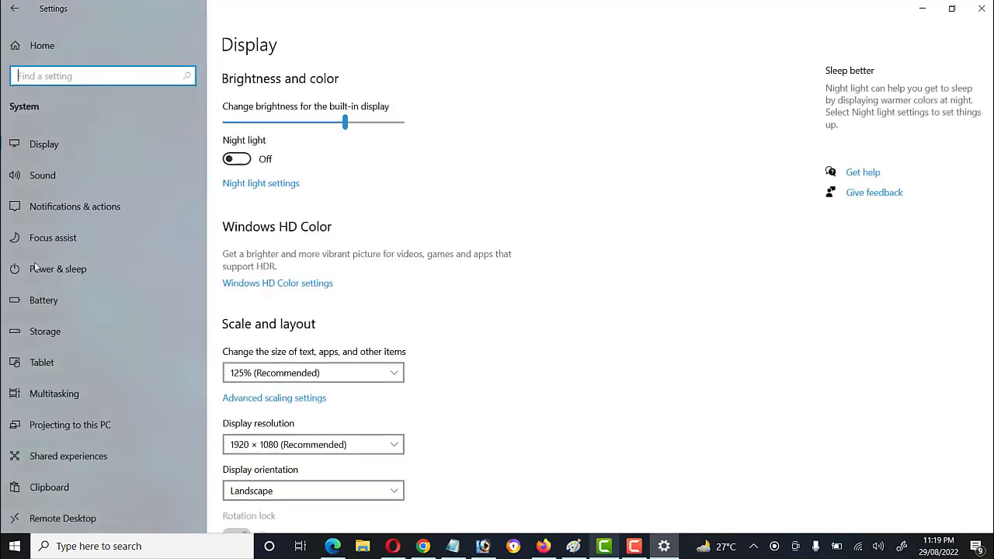
scroll(318, 419, down, 2)
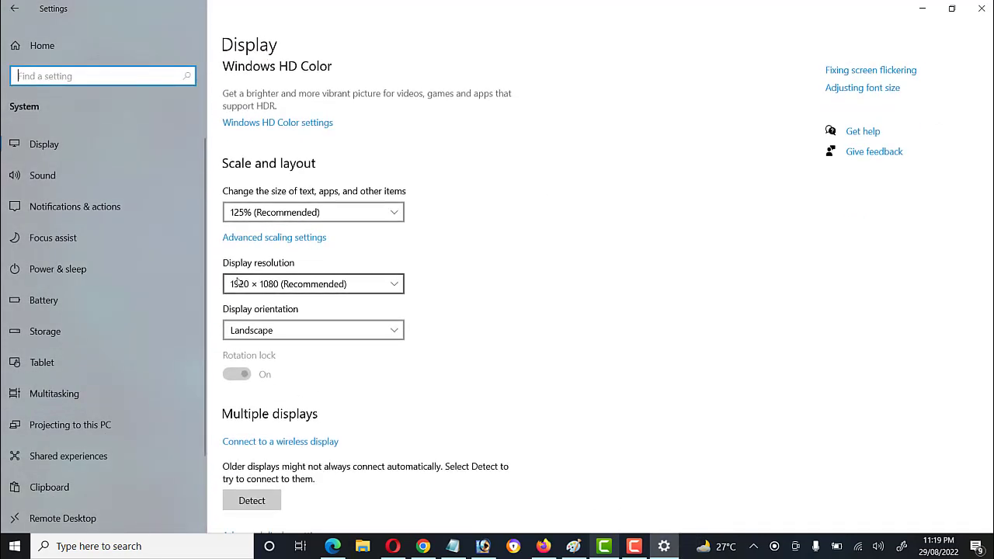
click(281, 288)
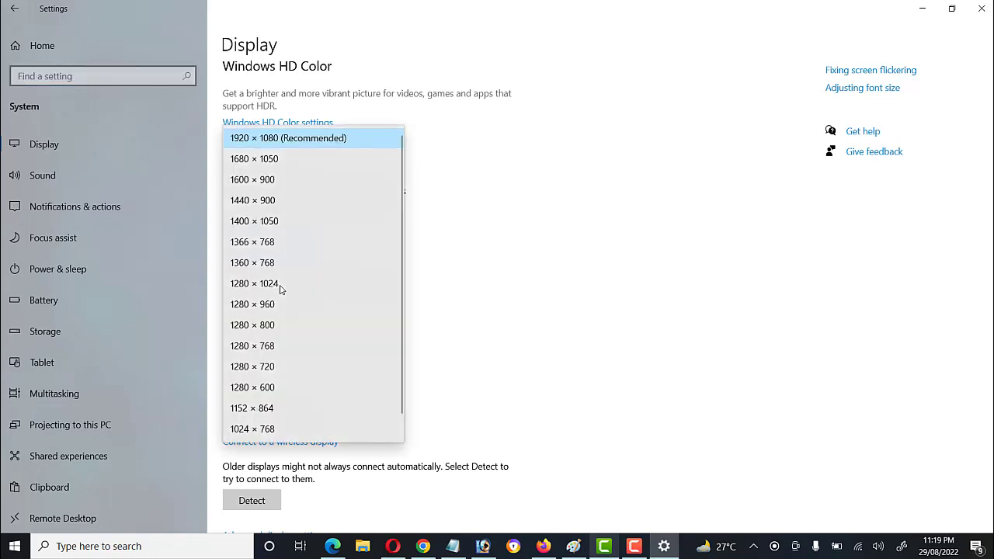
click(485, 262)
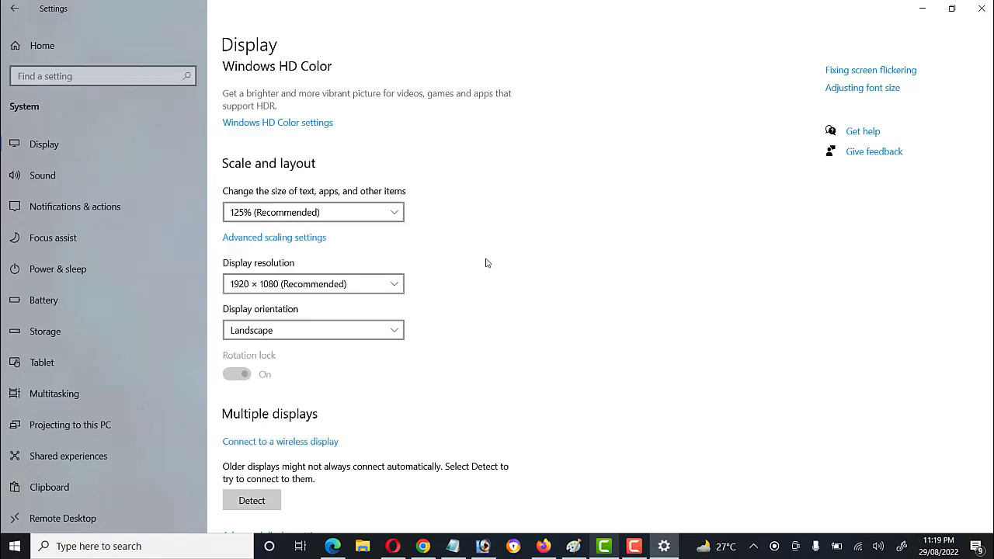
click(360, 287)
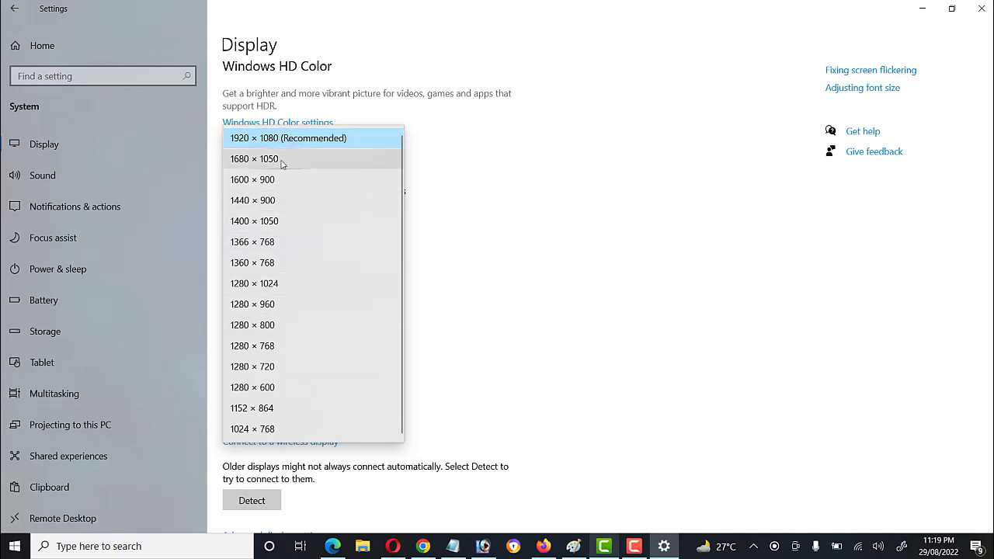
click(527, 267)
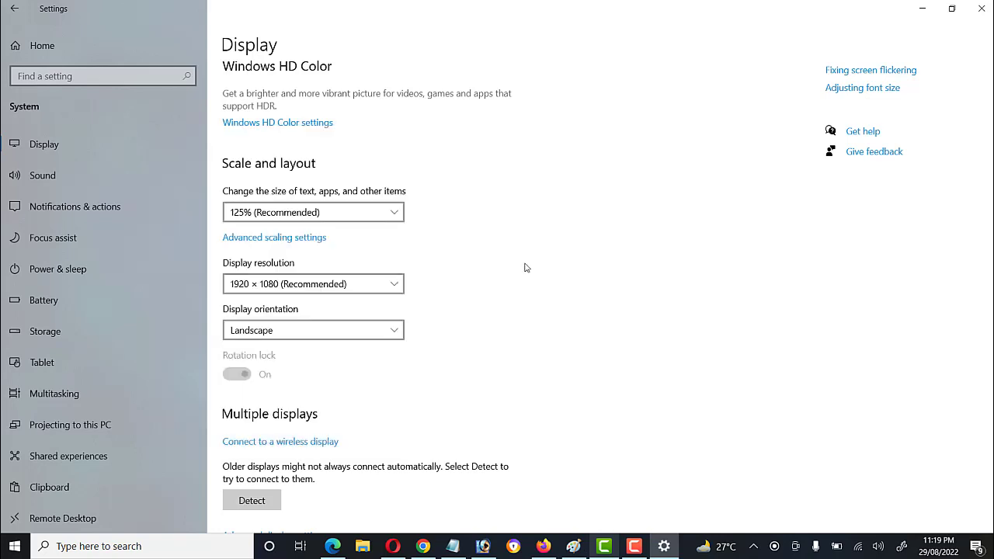
click(314, 281)
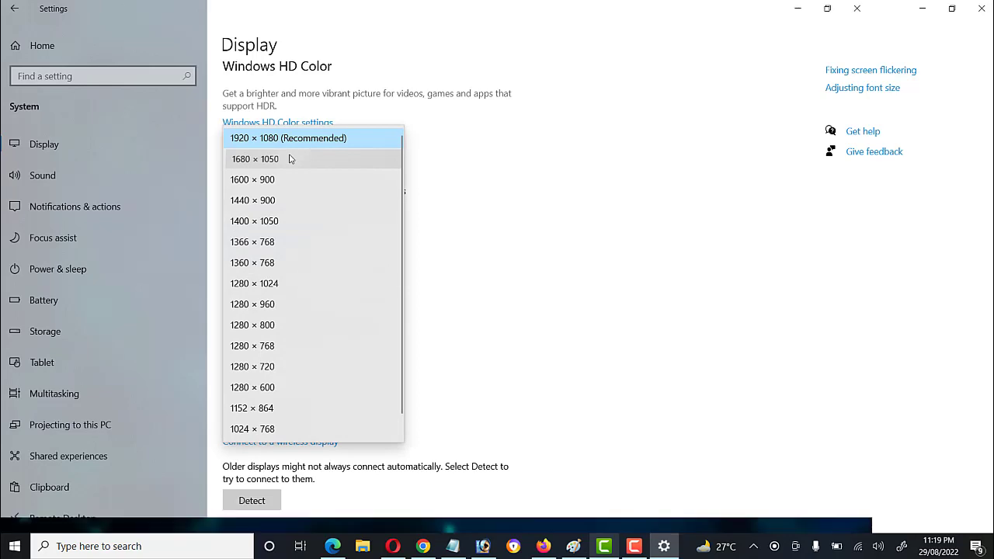
click(291, 158)
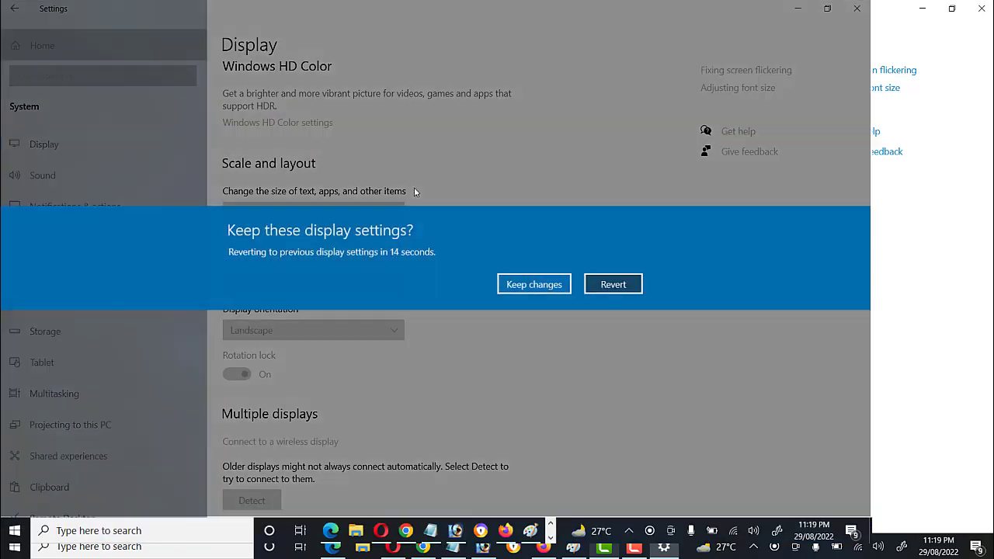
click(611, 285)
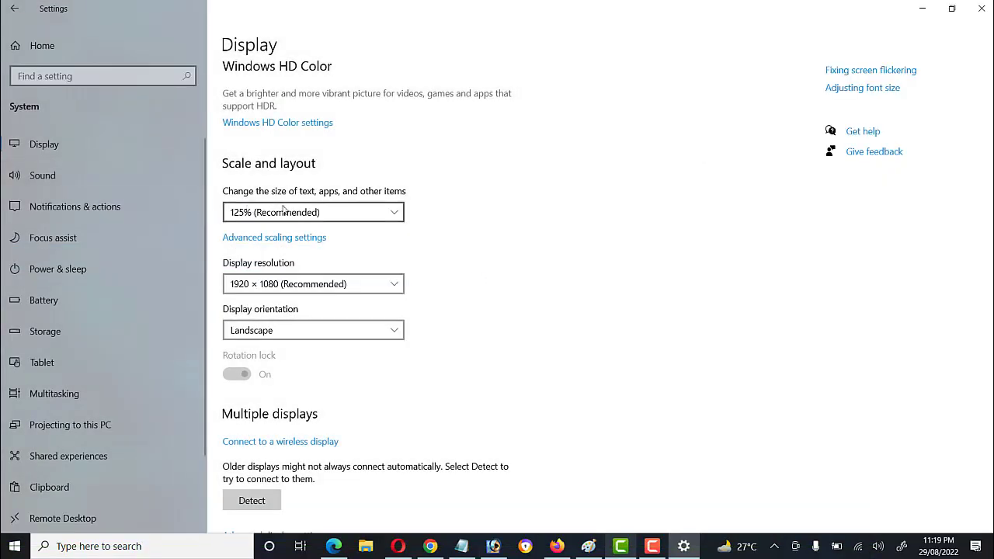
click(291, 211)
click(359, 297)
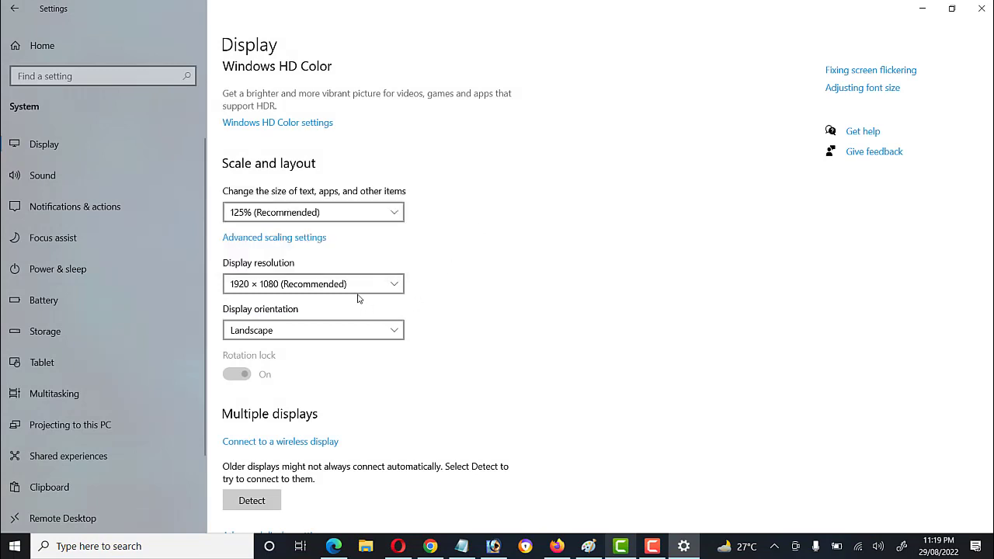
click(358, 296)
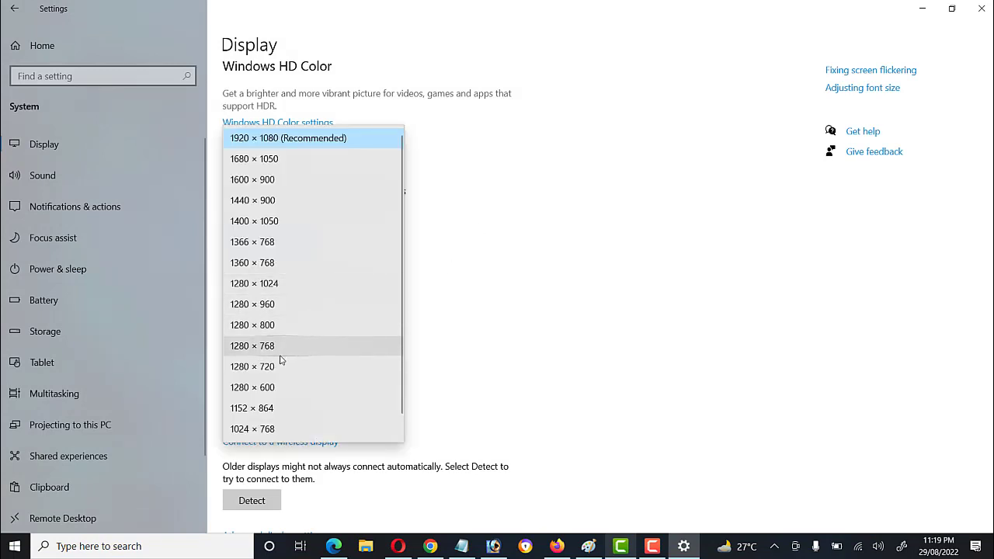
click(271, 223)
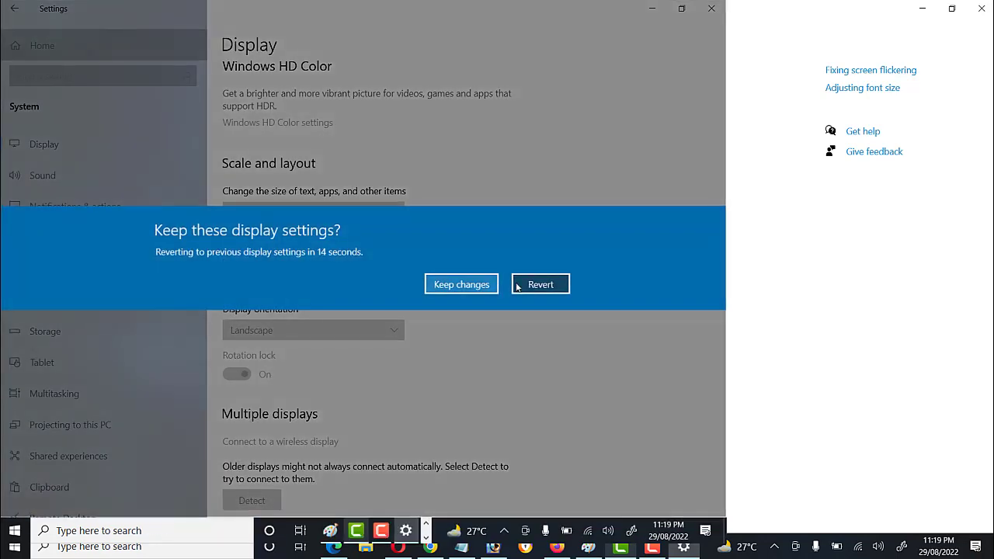
click(542, 285)
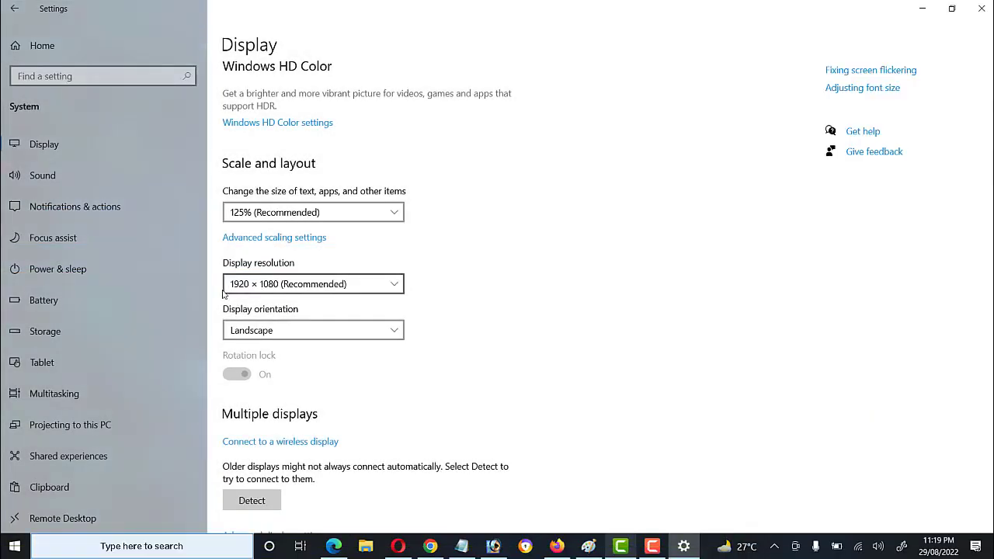
click(284, 285)
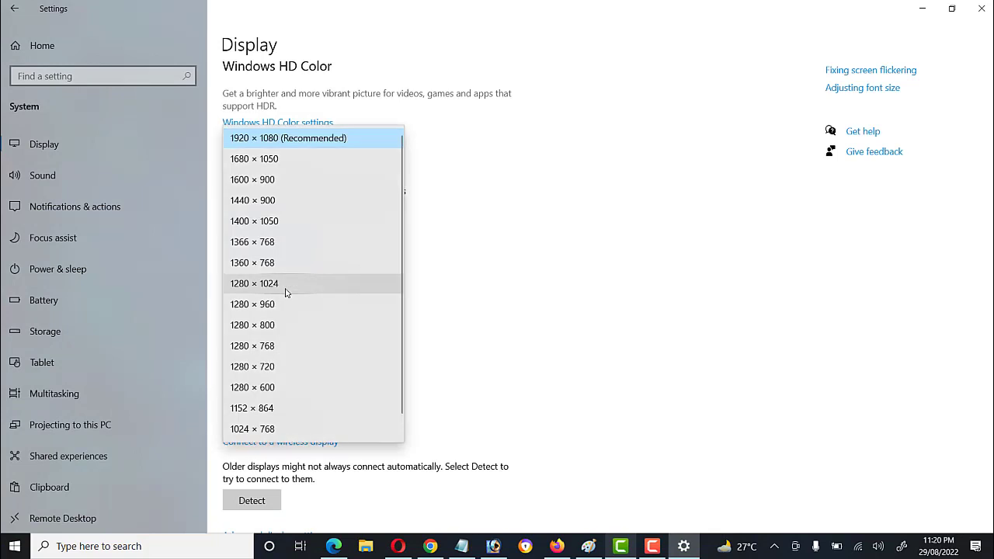
click(278, 347)
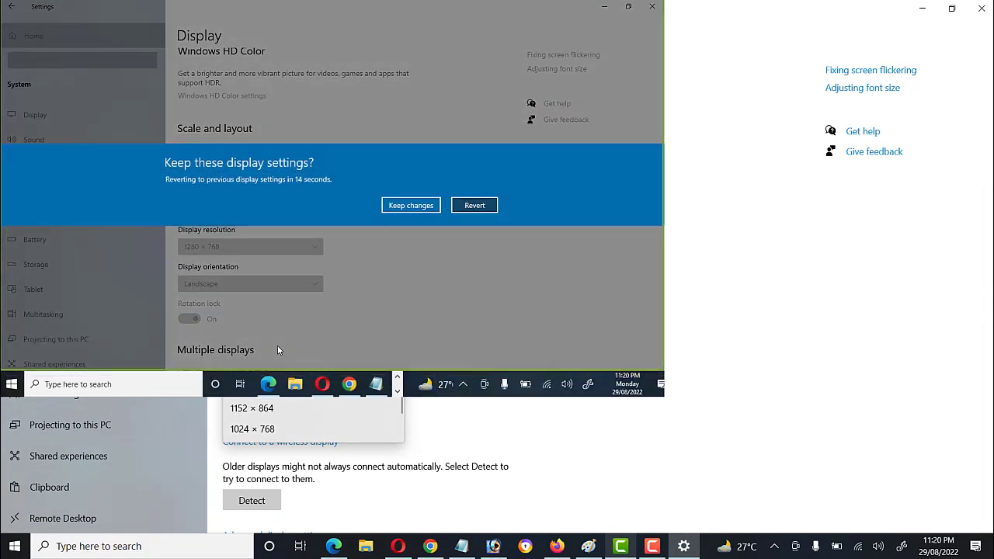
click(474, 210)
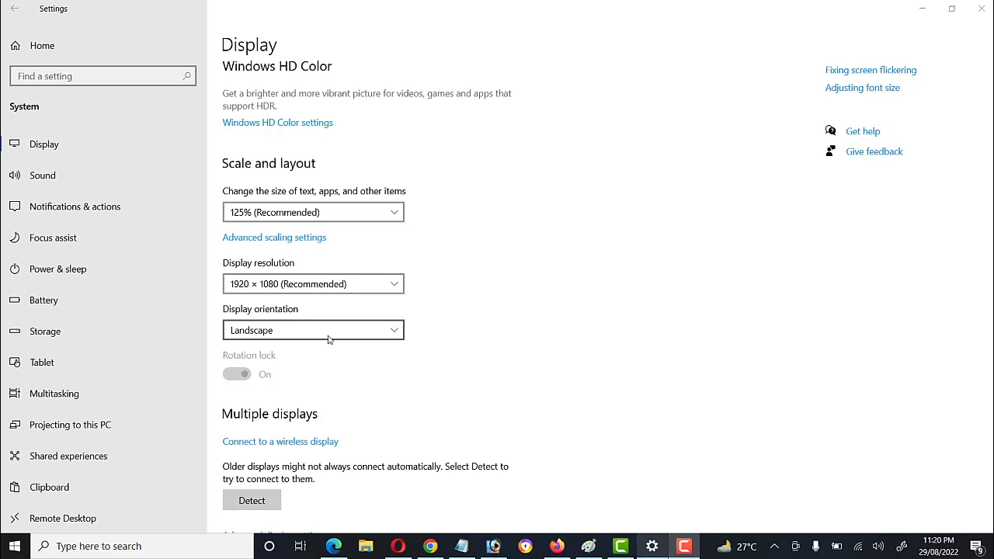
click(357, 284)
click(413, 279)
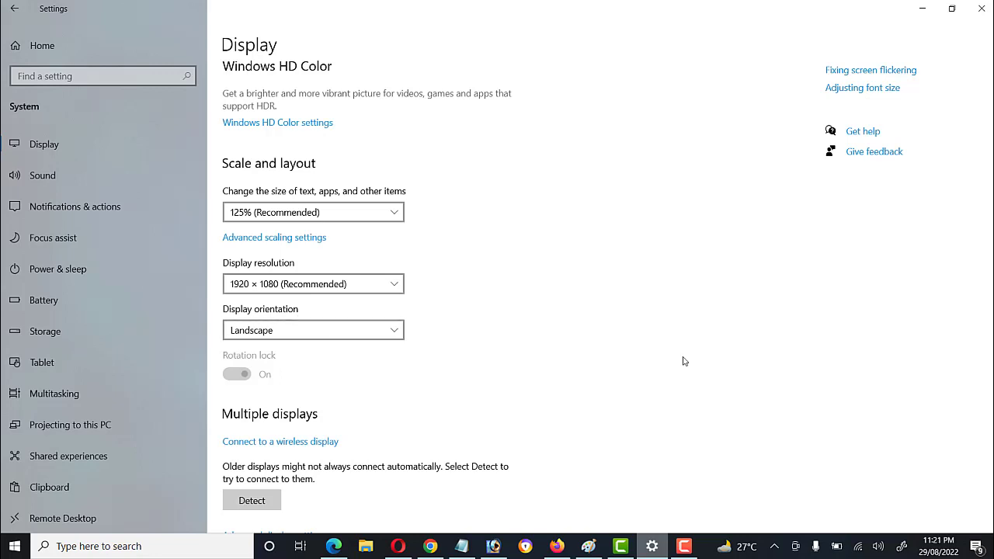
click(264, 333)
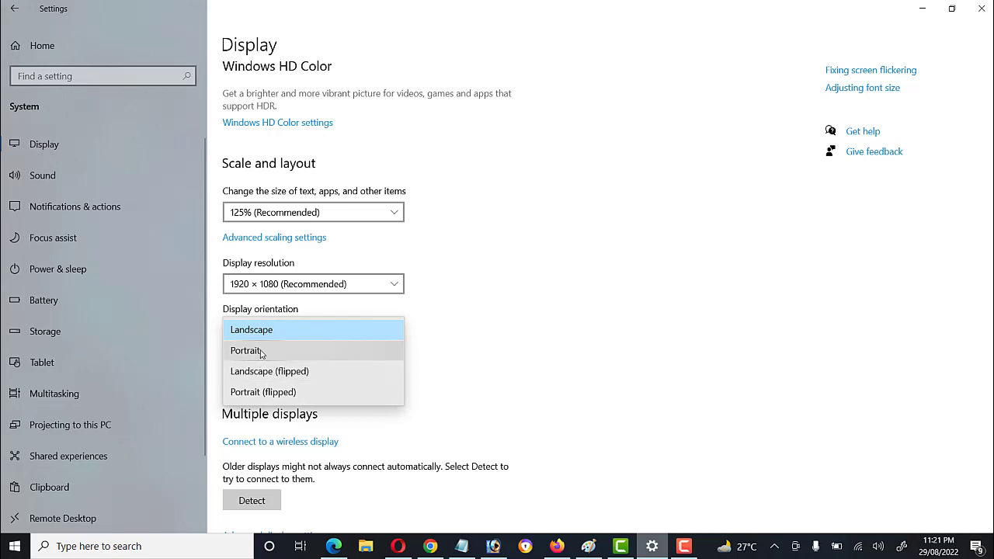
click(262, 352)
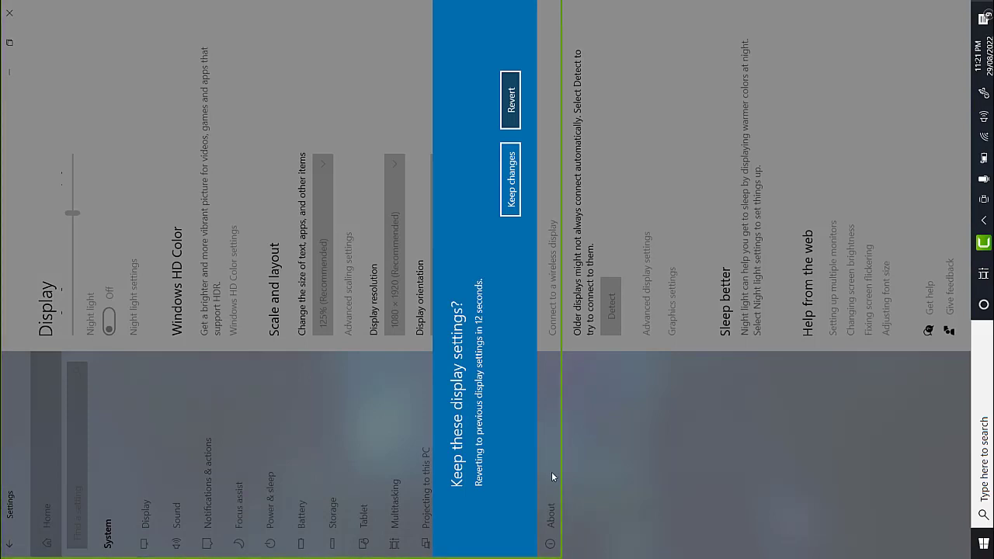
key(Escape)
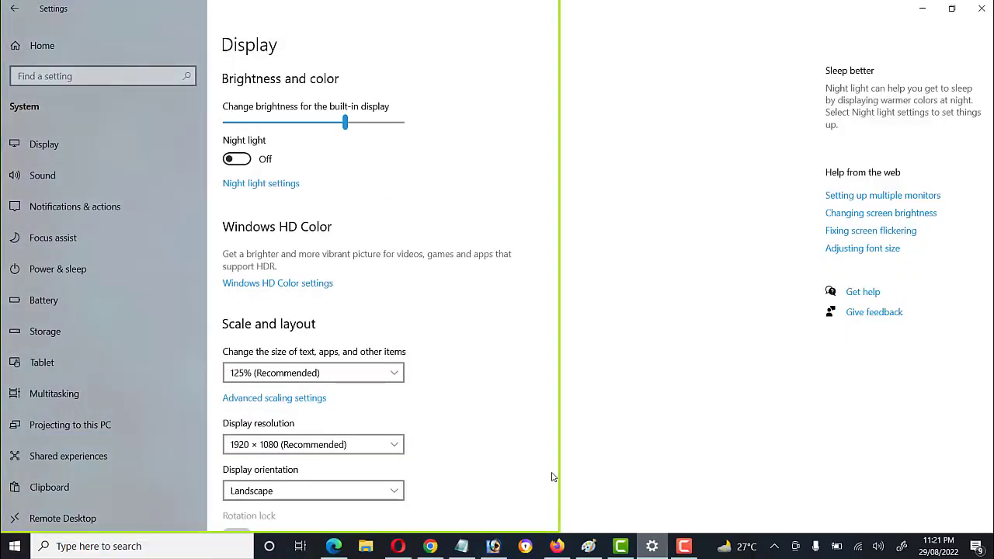
scroll(348, 299, down, 4)
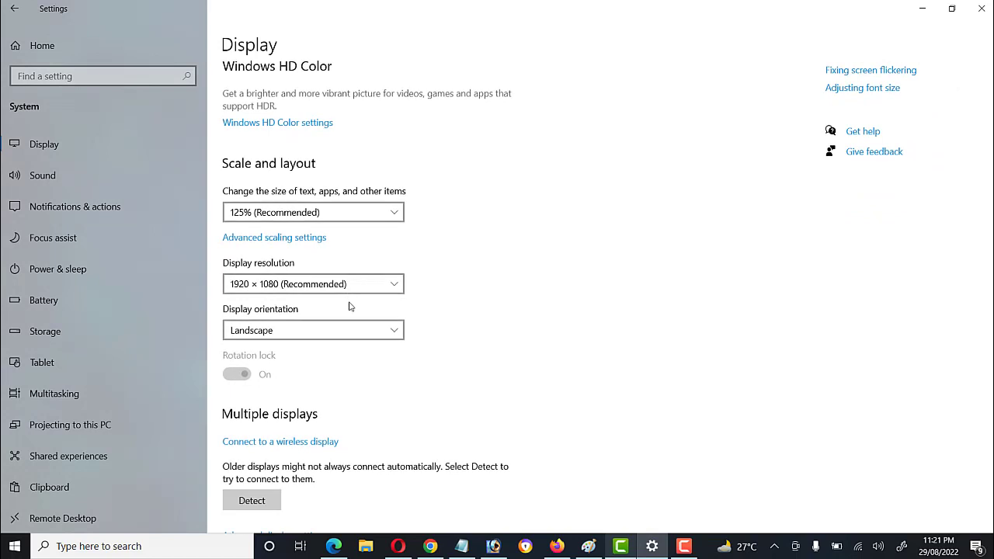
click(349, 330)
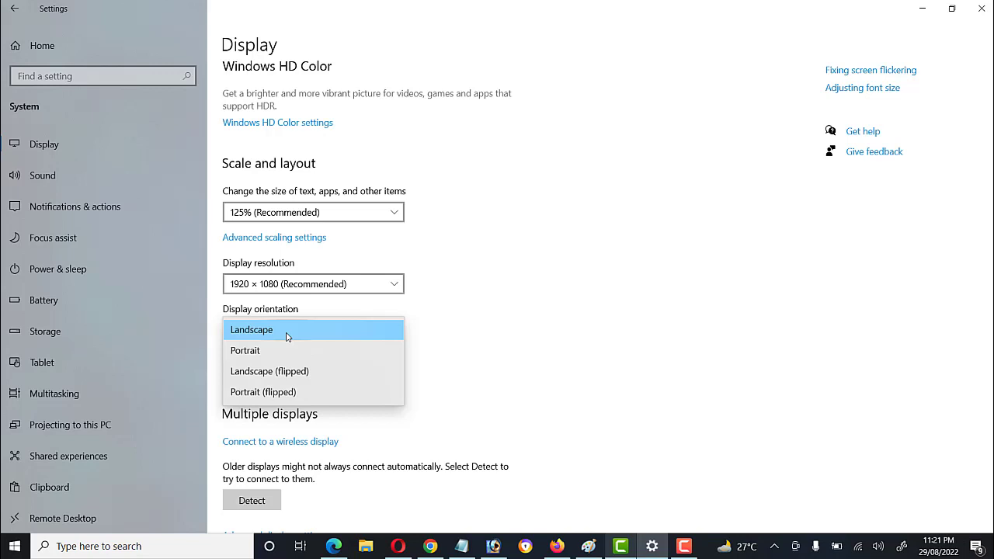
click(482, 333)
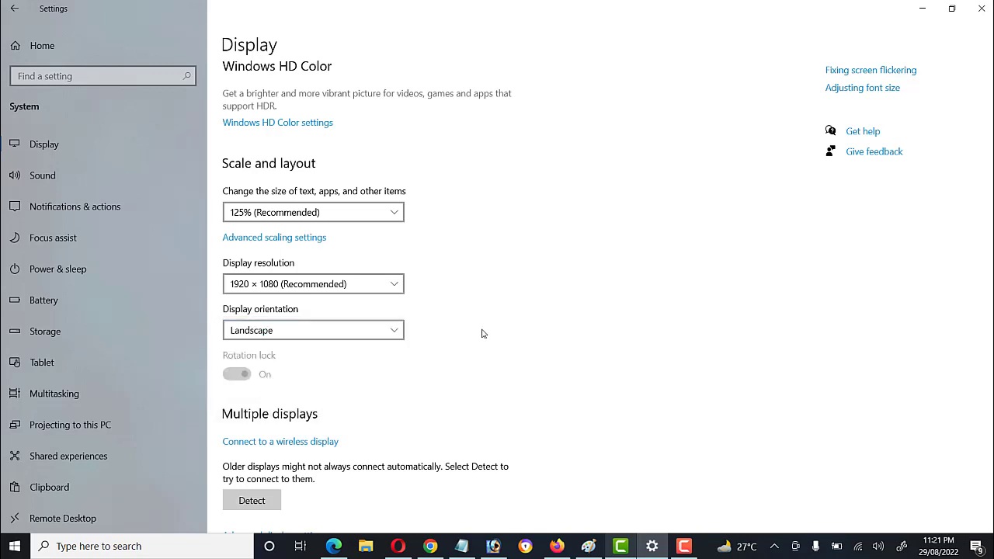
scroll(232, 384, down, 2)
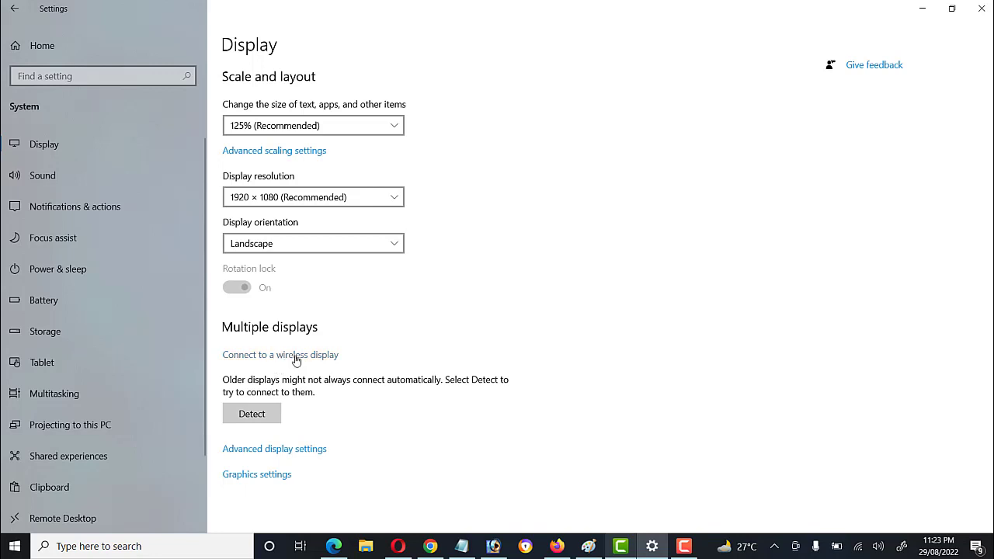
click(296, 355)
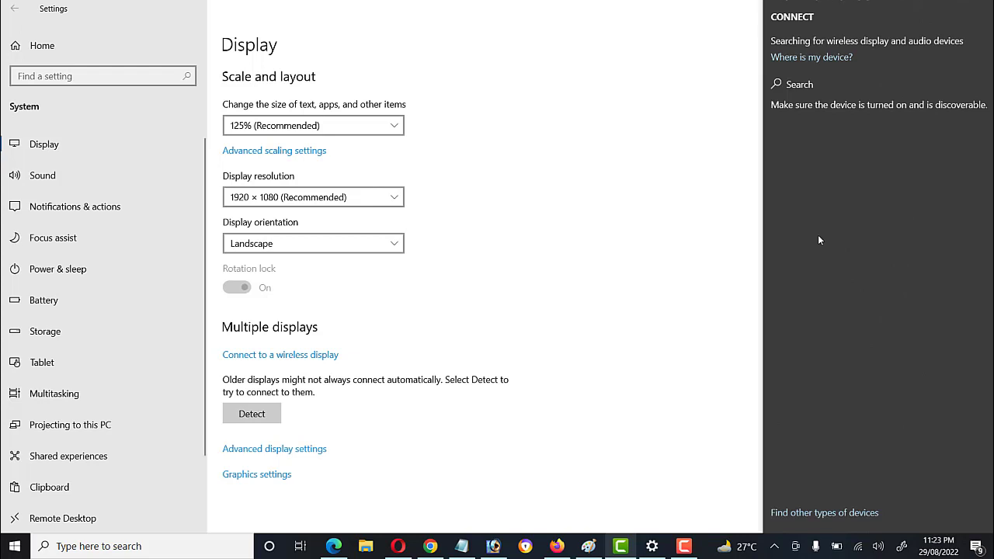
click(672, 243)
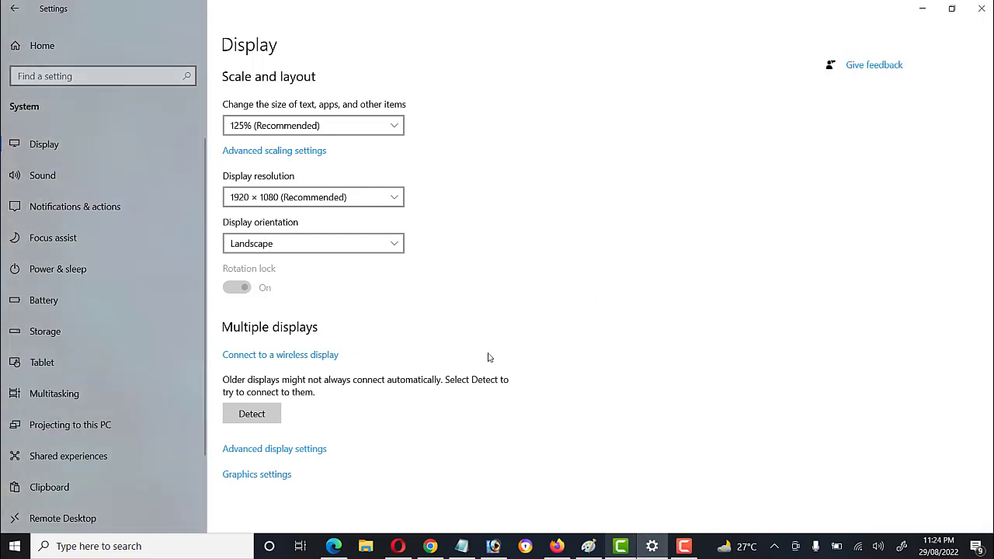
click(274, 449)
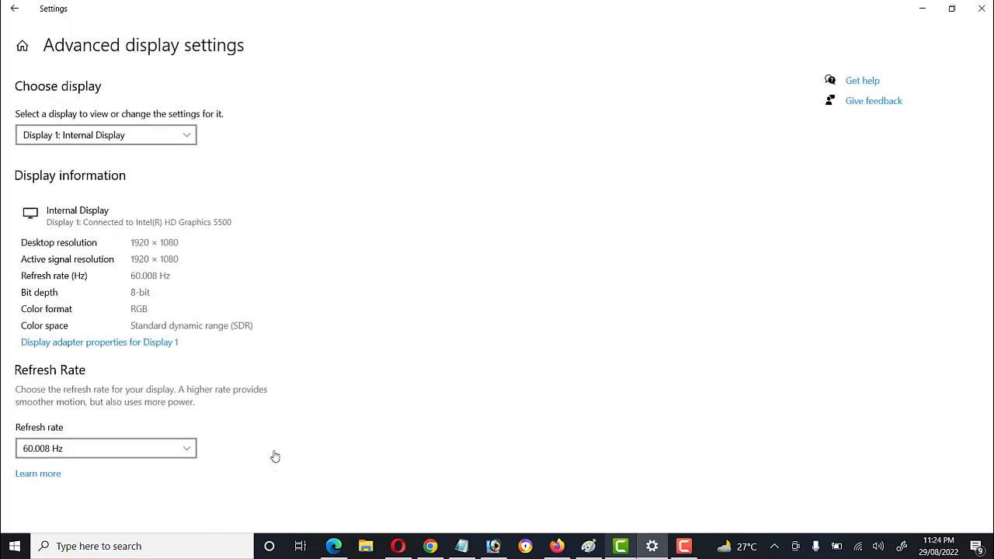
click(187, 141)
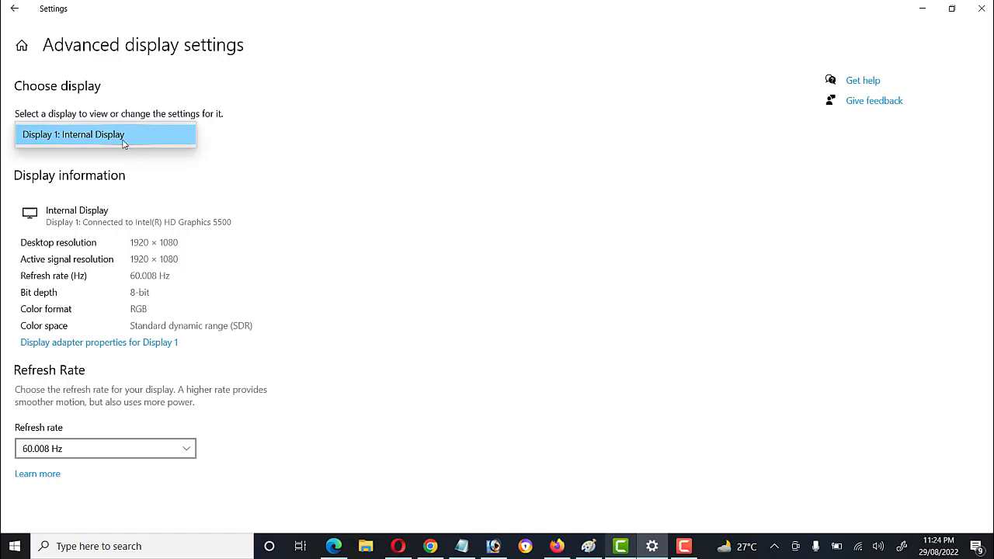
click(81, 124)
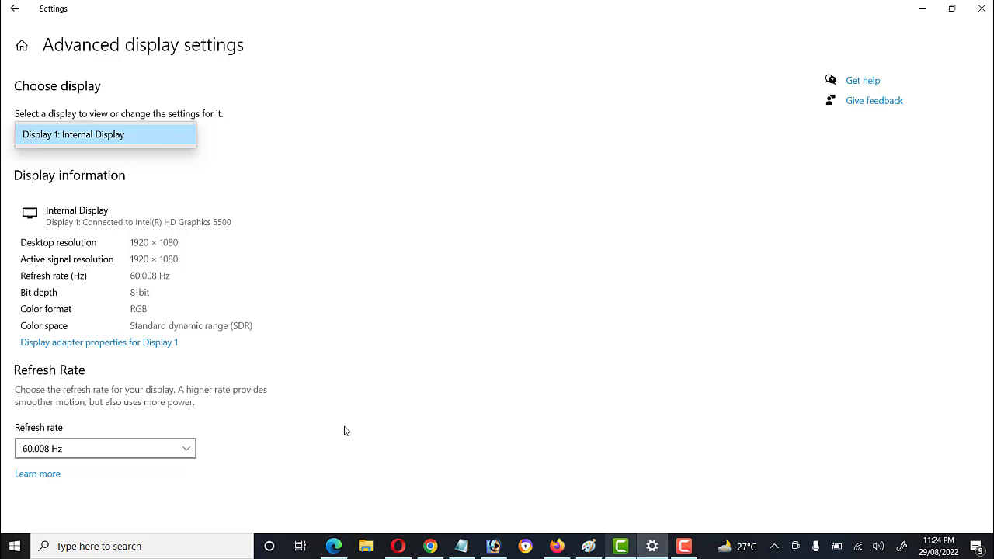
click(144, 455)
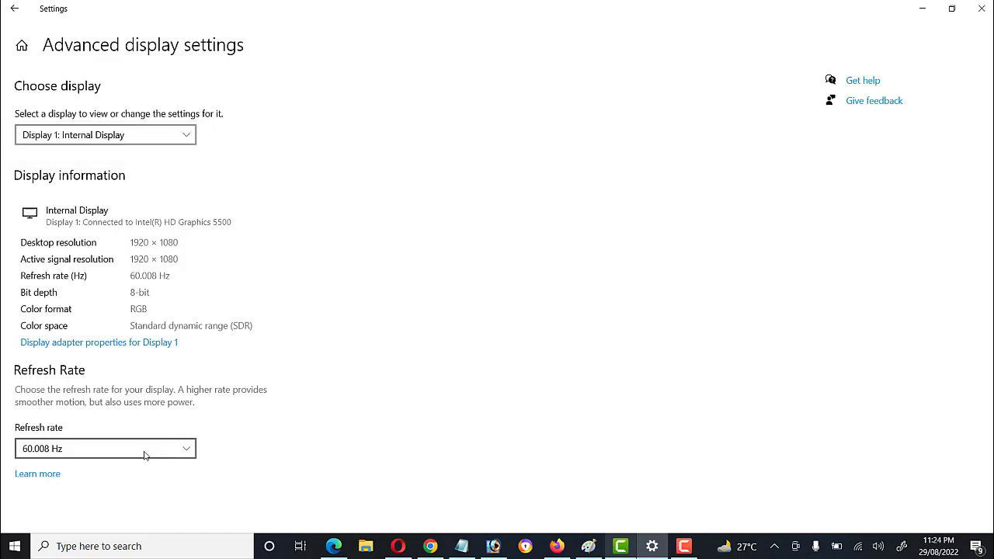
click(185, 450)
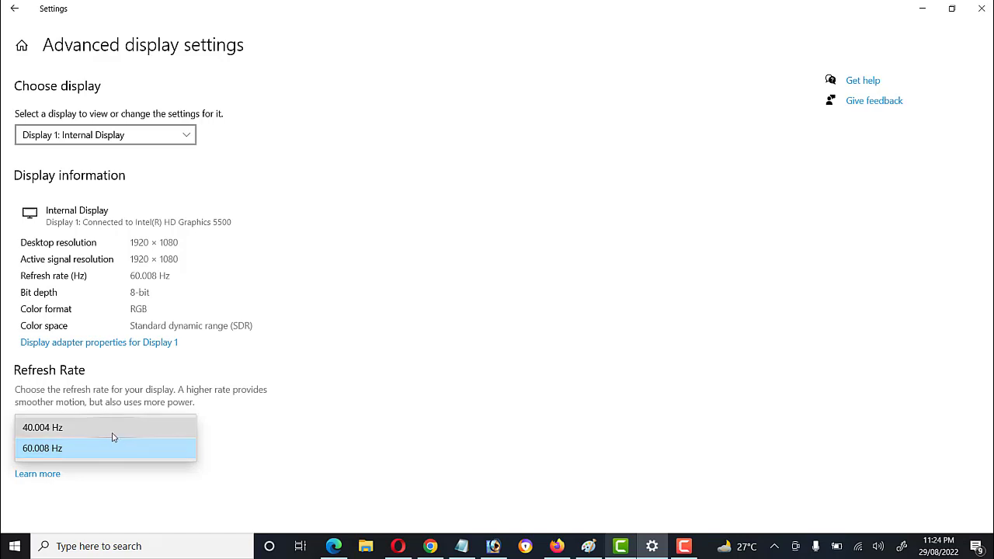
click(256, 437)
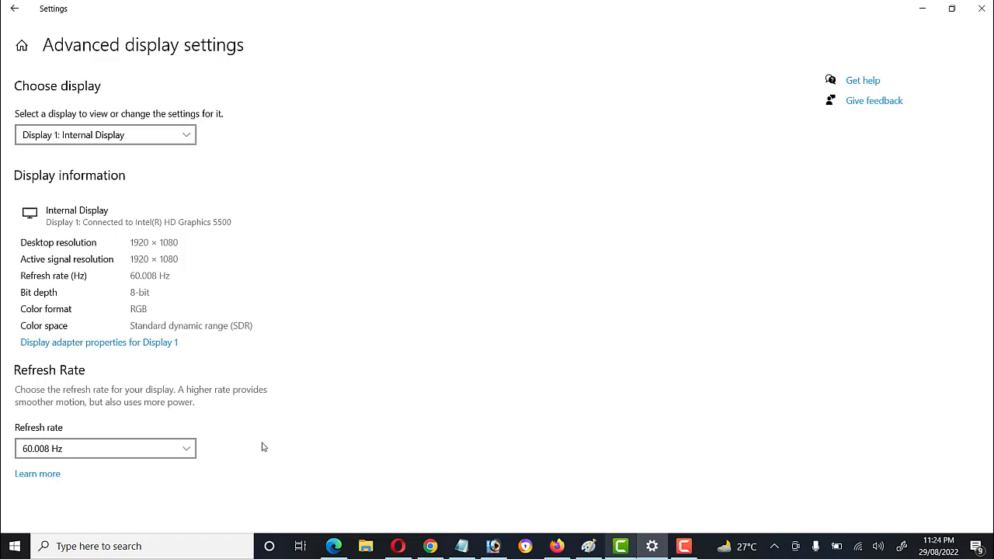
Open Graphics settings from the Display page and leave the app type on Desktop app
click(14, 9)
scroll(290, 431, down, 3)
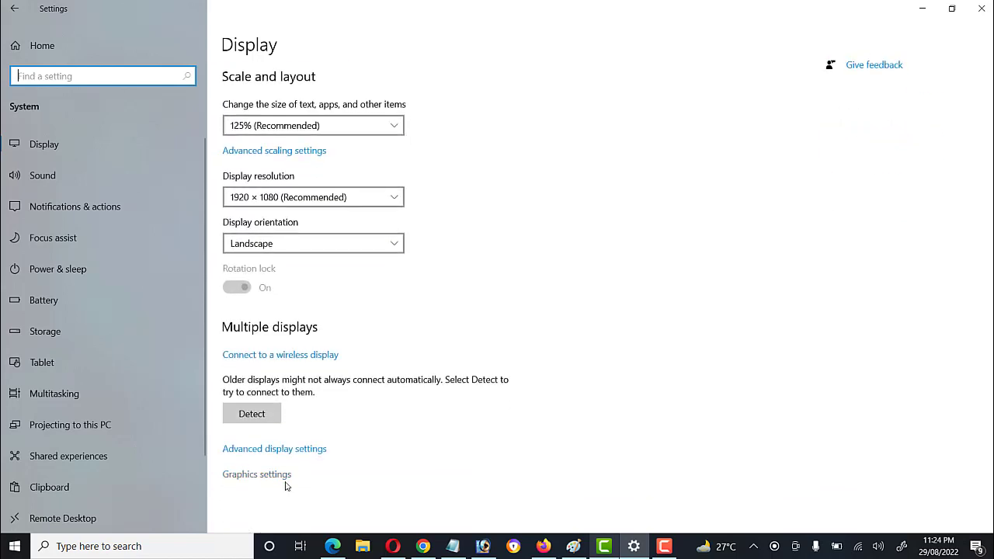
click(266, 475)
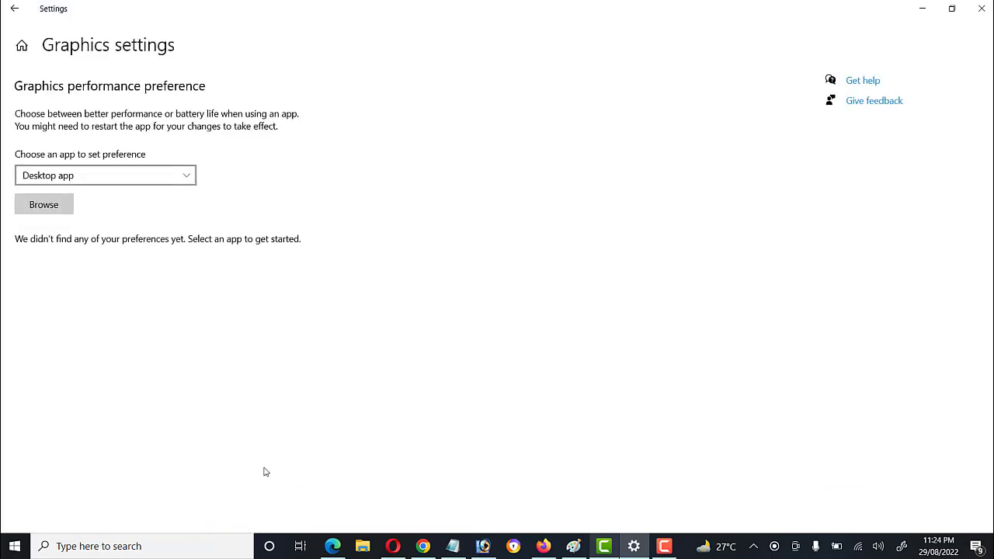
click(172, 179)
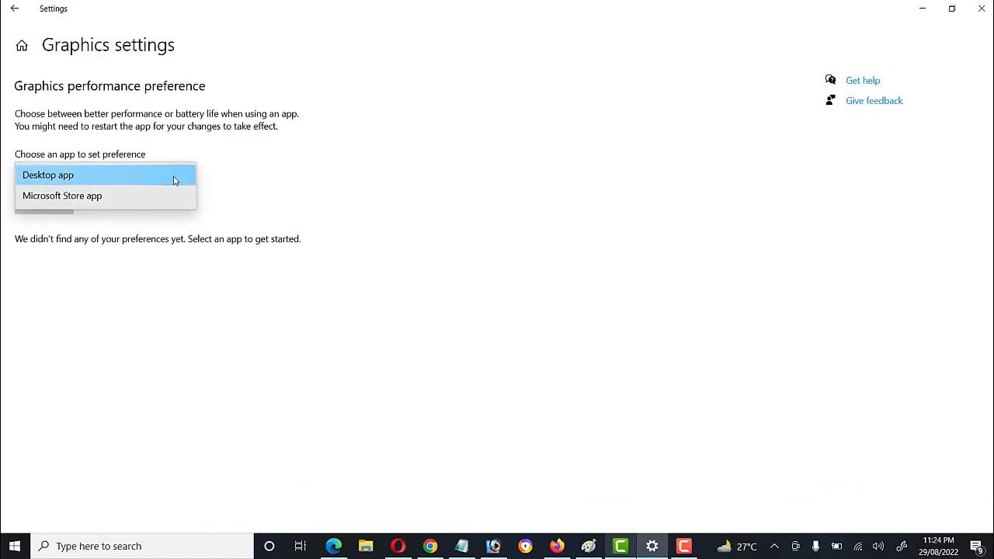
click(215, 177)
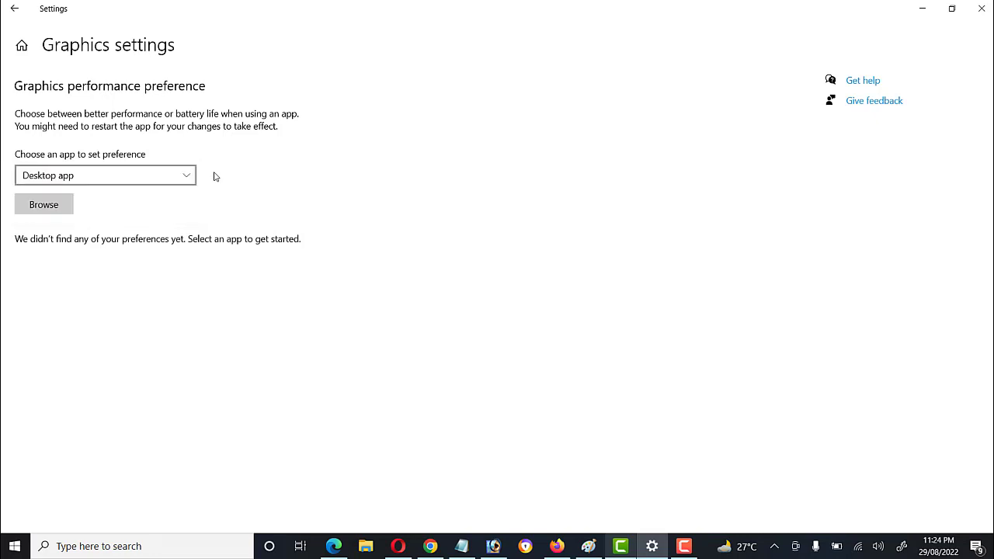
click(103, 182)
click(102, 182)
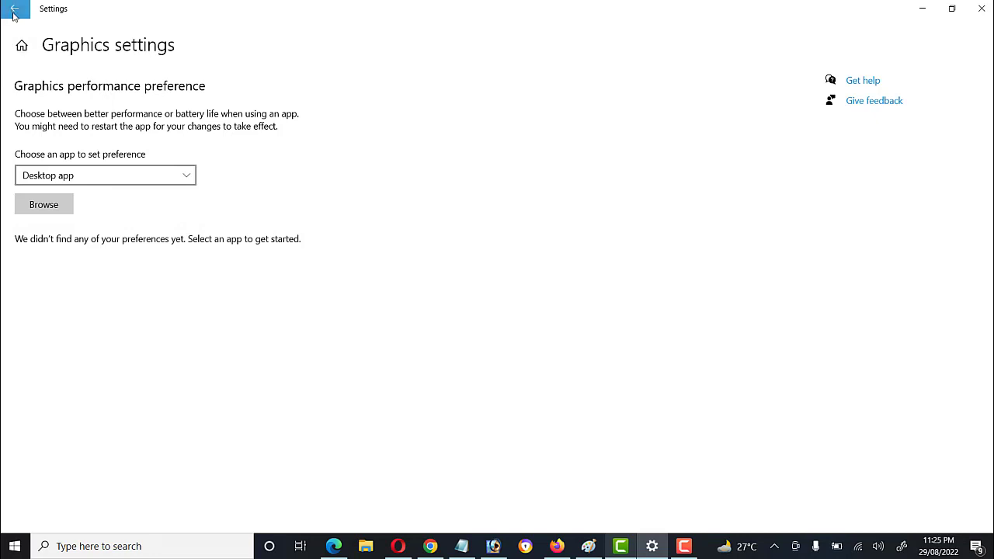
click(132, 182)
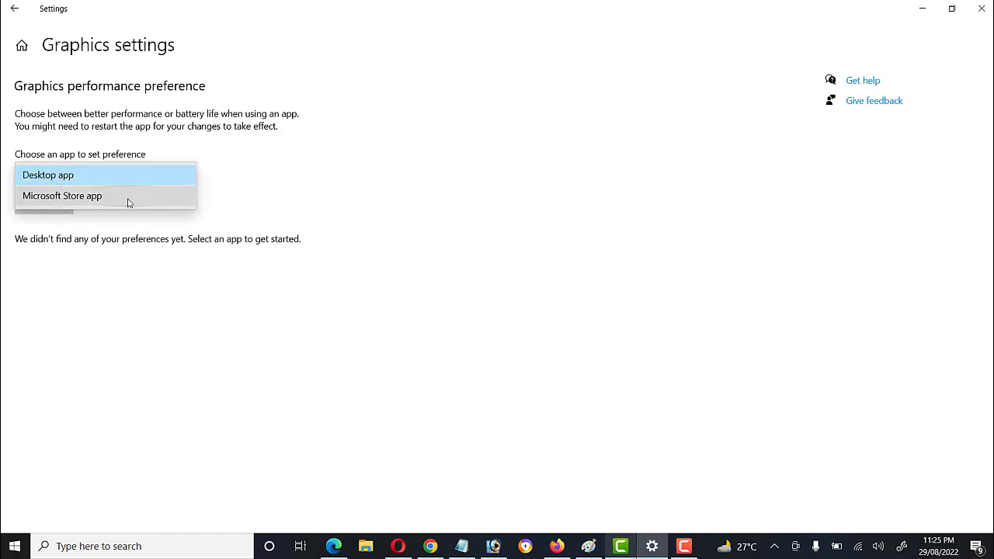
click(243, 170)
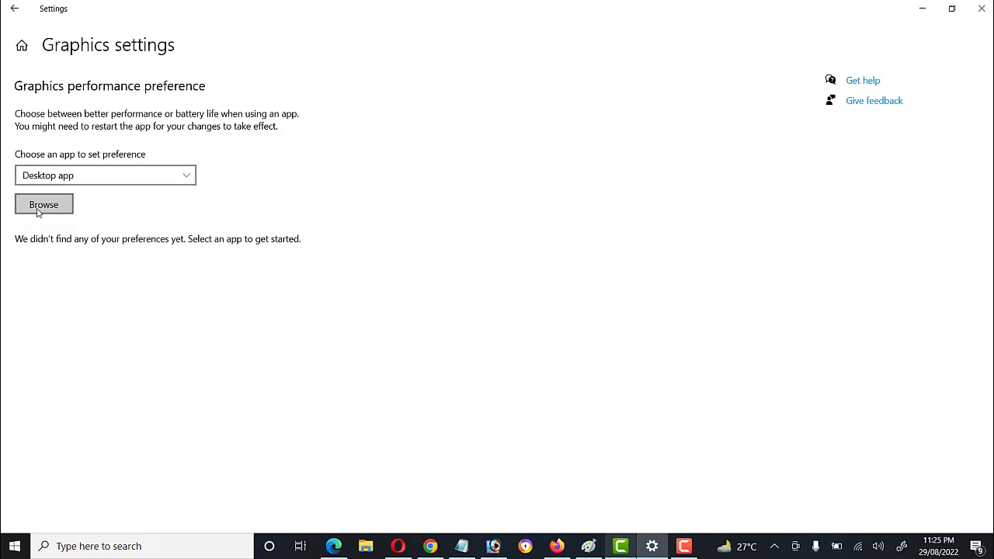
Back on Display, toggle Night light on, off, and on again
click(15, 11)
scroll(415, 301, down, 3)
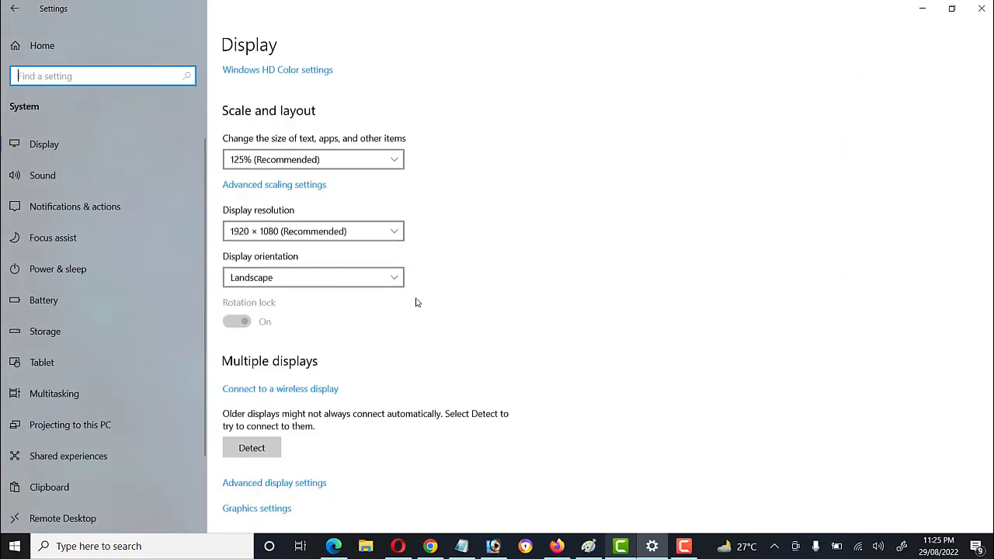
scroll(326, 423, up, 3)
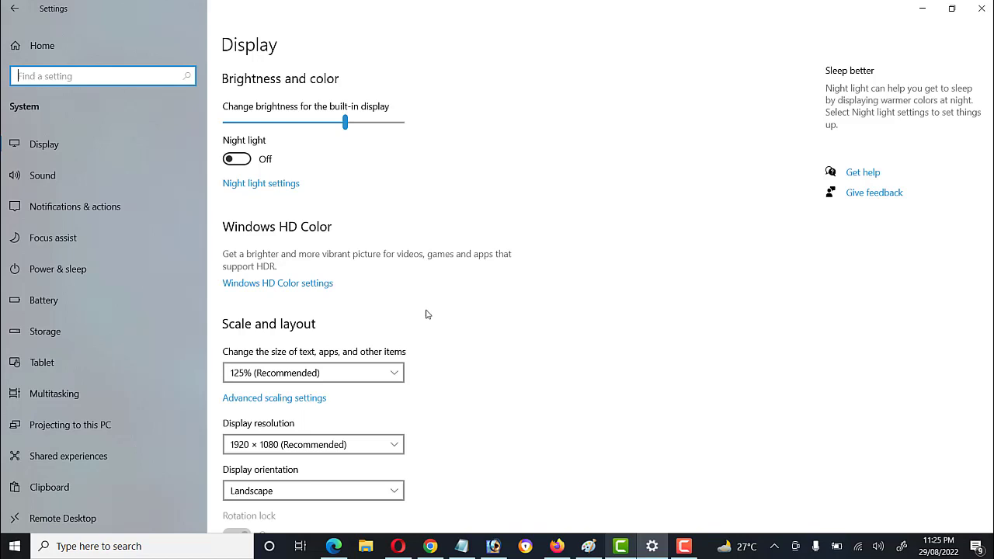
click(245, 160)
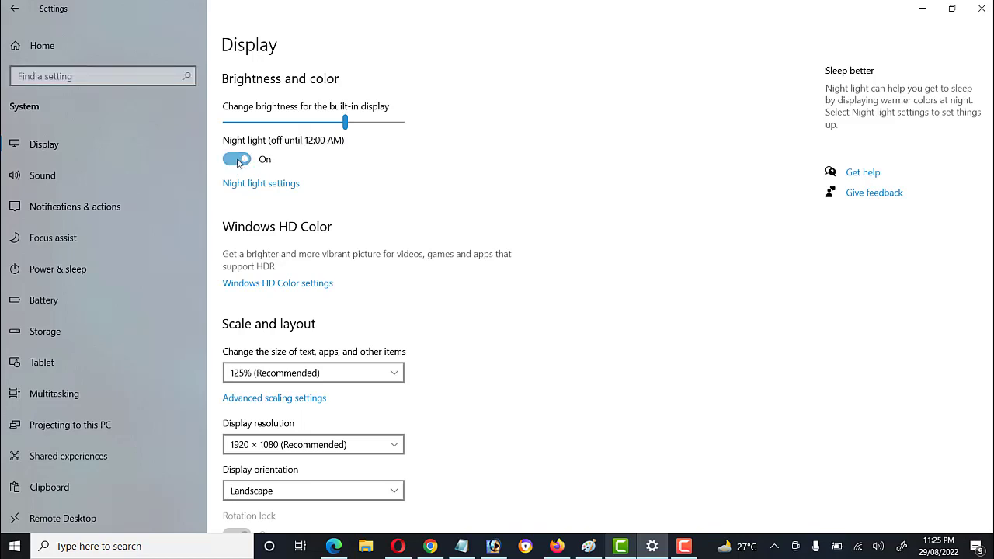
click(241, 161)
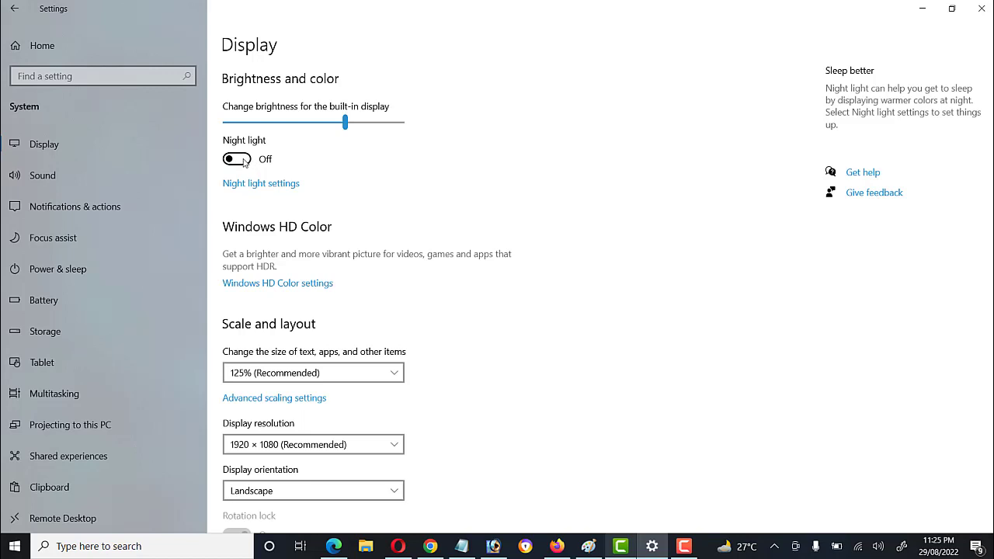
click(243, 161)
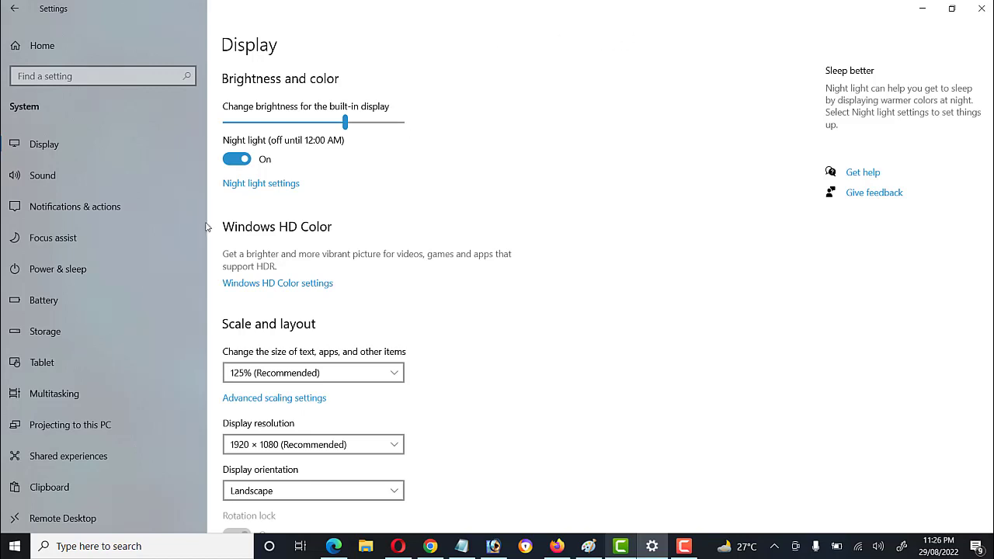
Turn night light on now, lower its strength slightly, and switch the schedule off
click(244, 190)
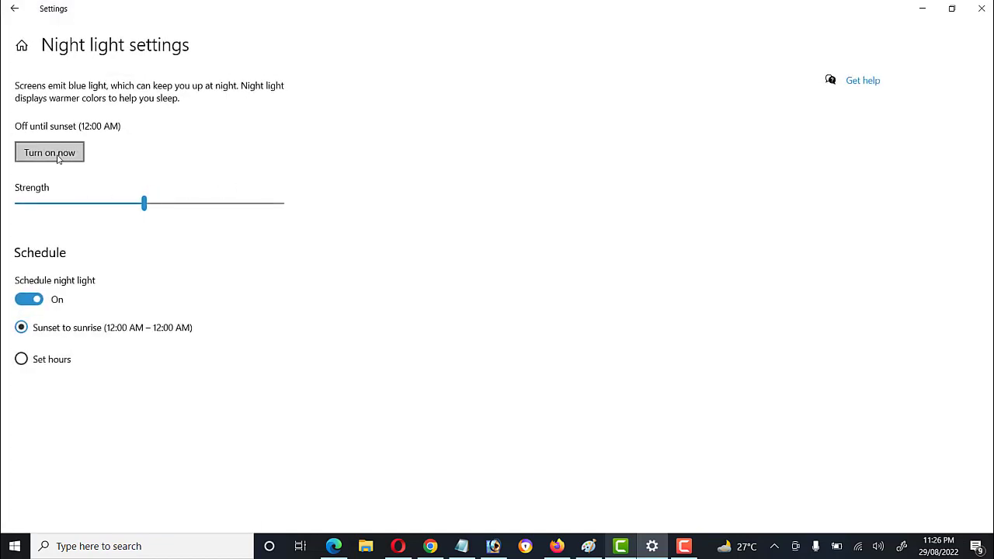
click(57, 157)
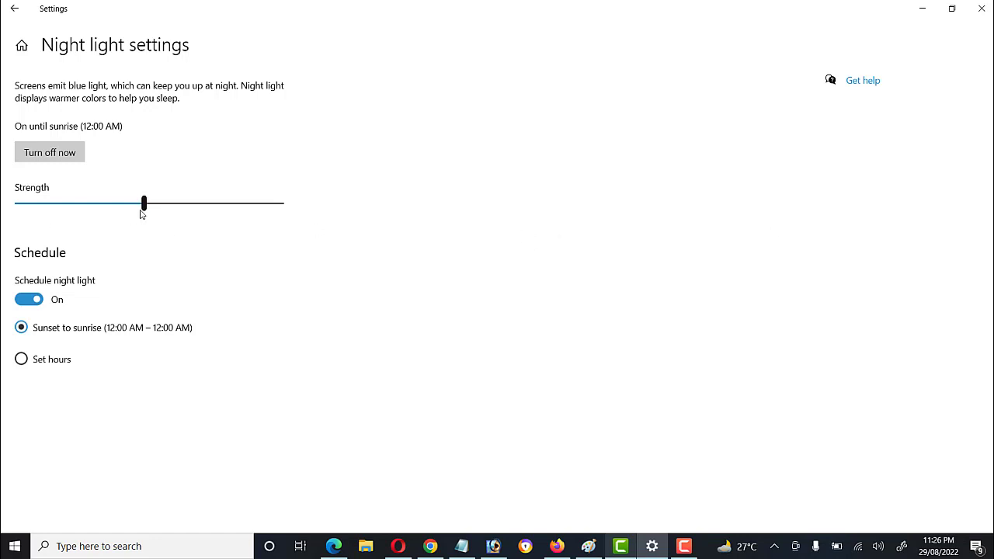
mouse_move(143, 210)
mouse_down()
mouse_move(39, 209)
mouse_move(243, 215)
mouse_move(75, 211)
mouse_move(237, 218)
mouse_move(144, 215)
mouse_up()
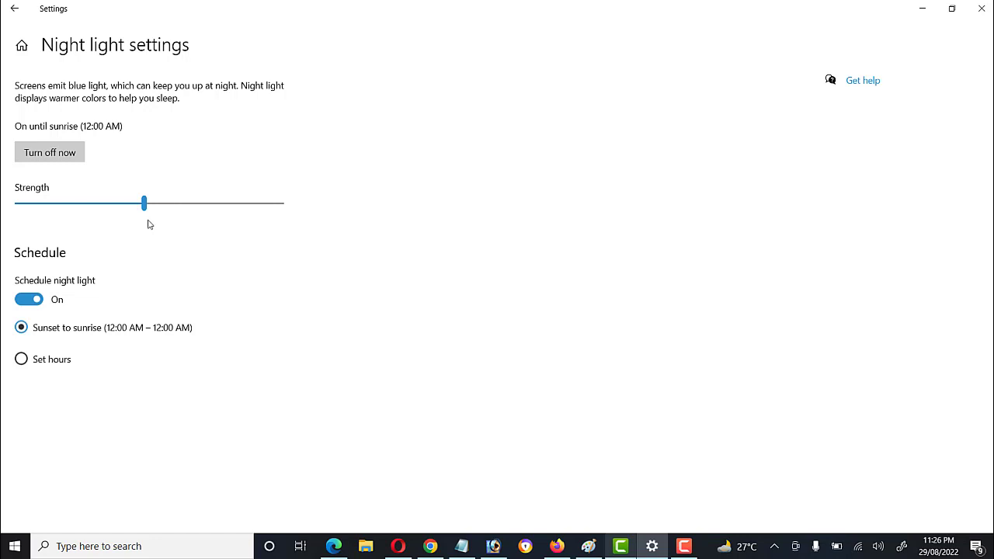
click(20, 302)
Try a Set hours schedule of 9 PM to 7 AM, then disable scheduling and turn night light off
click(21, 302)
click(22, 360)
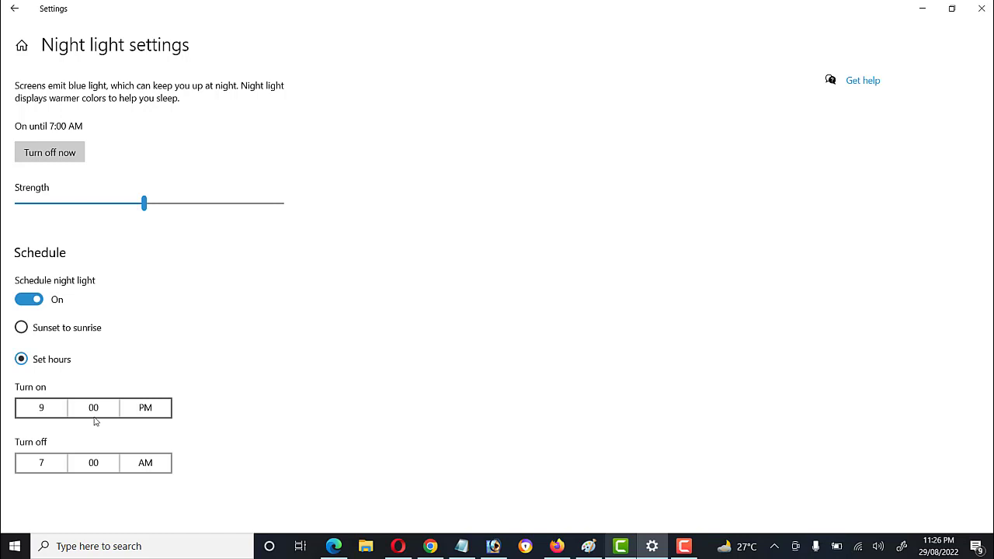
click(25, 300)
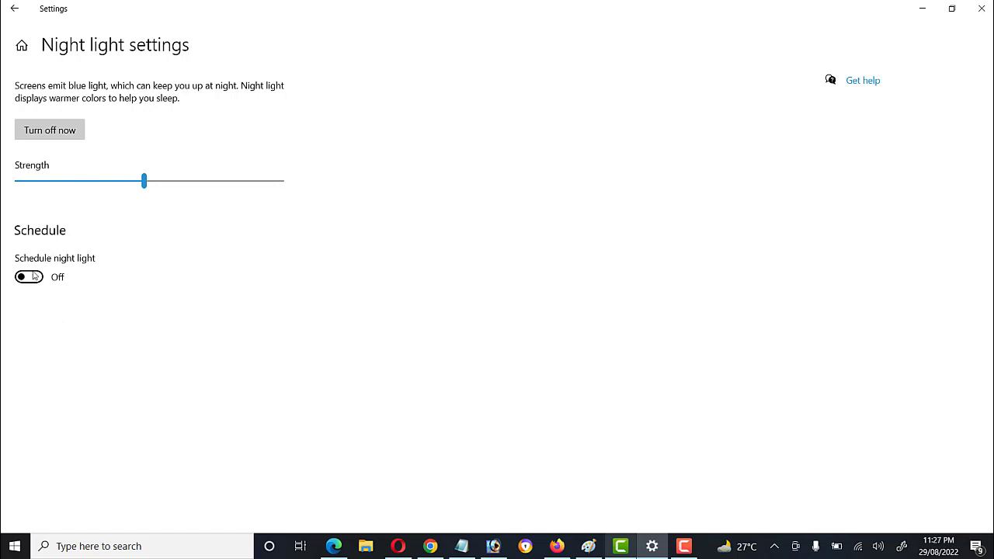
click(53, 130)
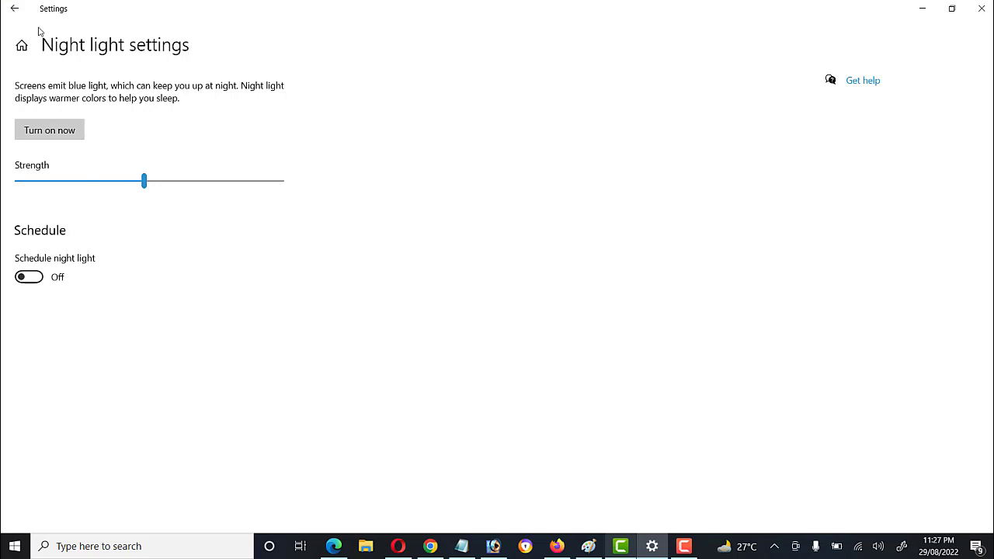
Go back to the Display page and check that Night light reads Off
click(15, 9)
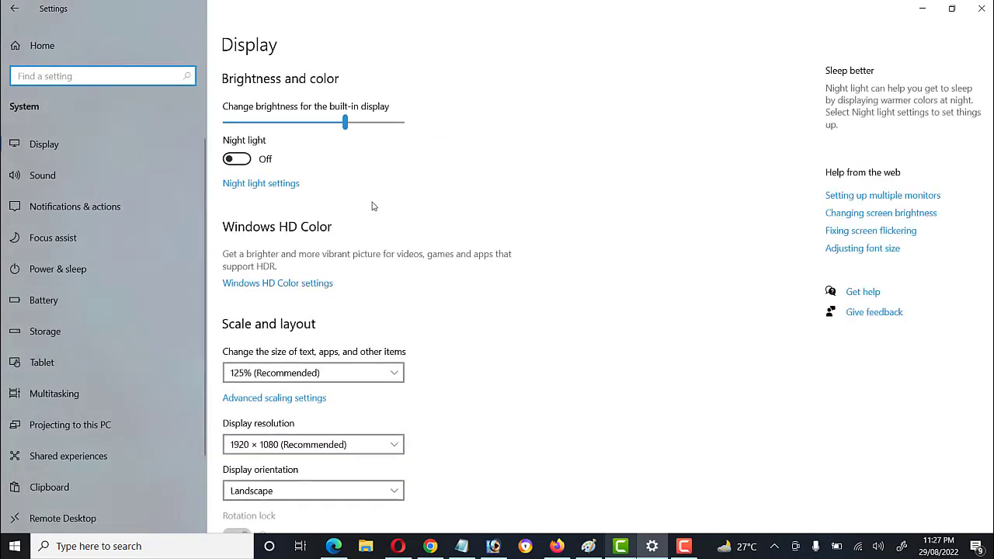
scroll(384, 202, down, 3)
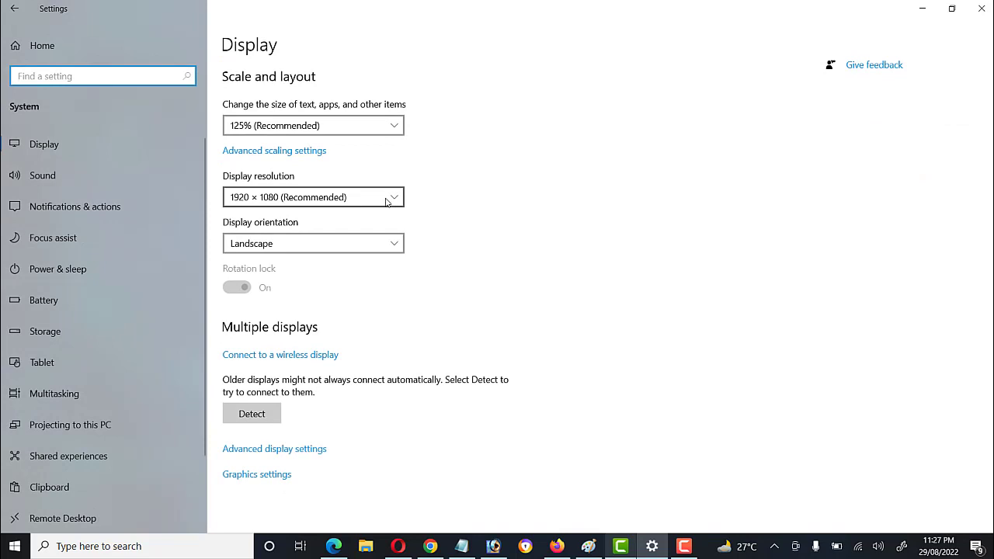
scroll(386, 202, up, 3)
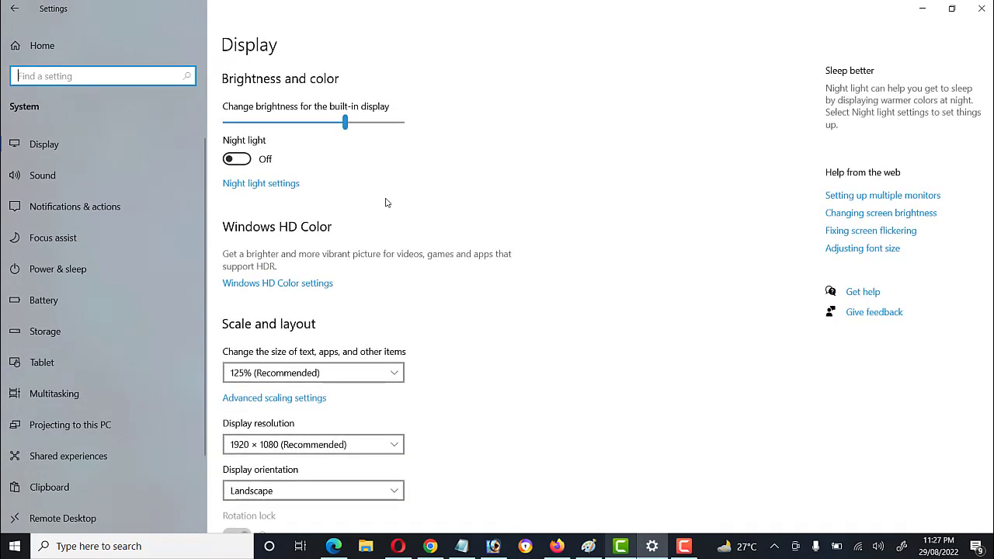